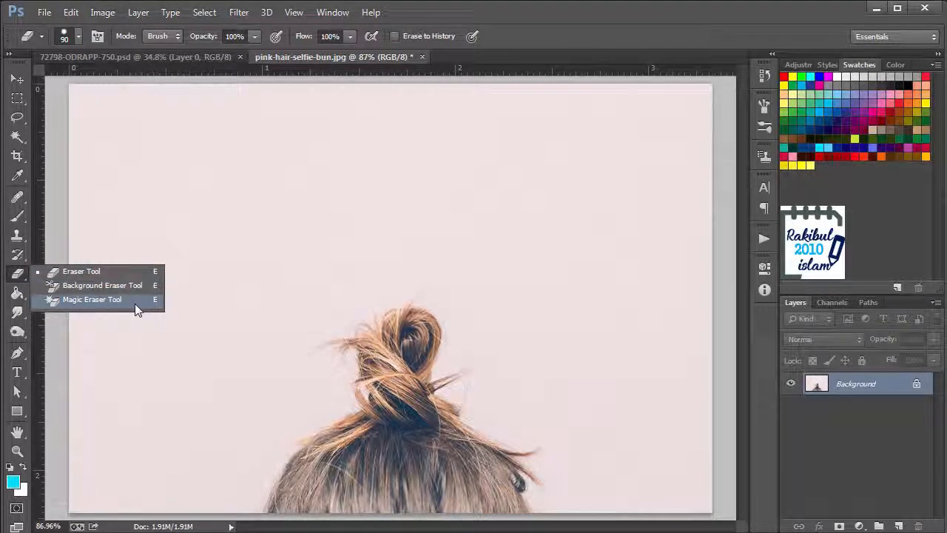
Choose the Eraser Tool and convert the locked Background into a regular editable layer, accepting the default layer settings
click(107, 272)
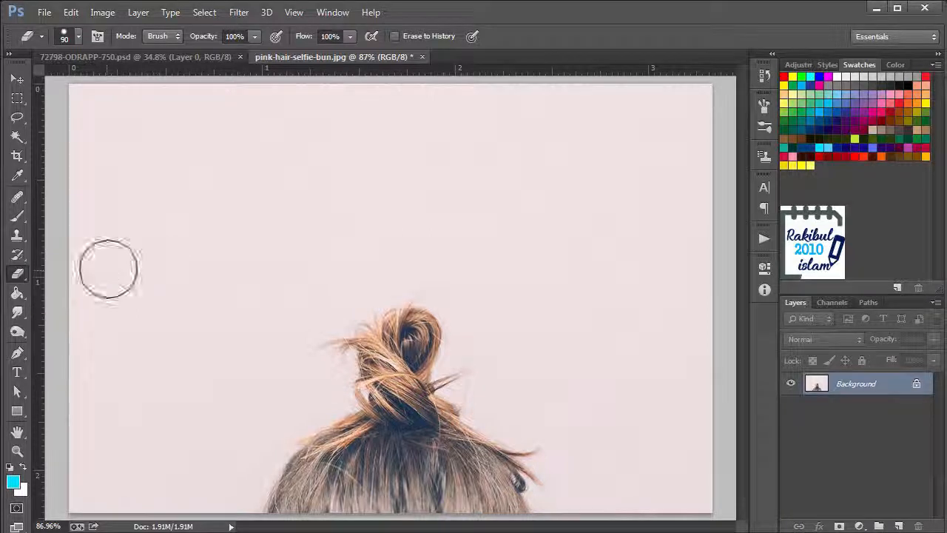
double_click(836, 387)
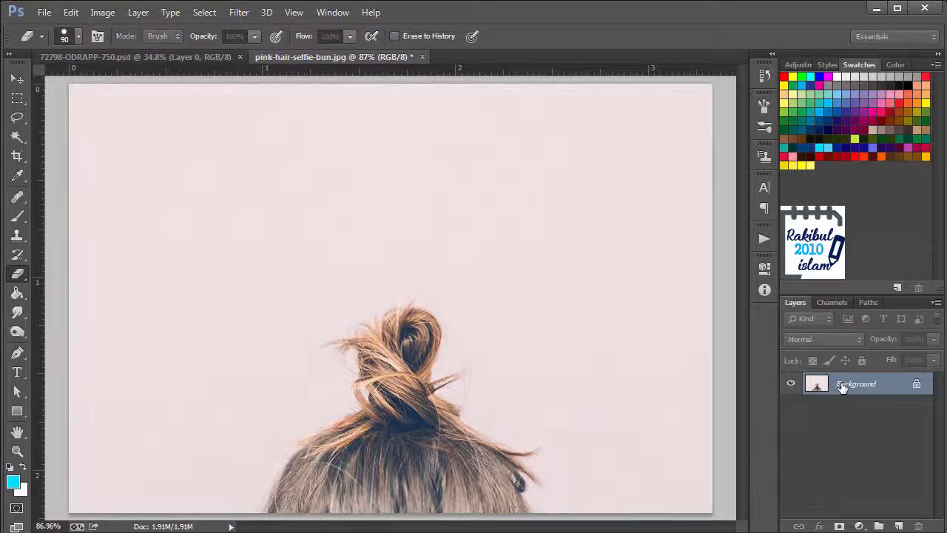
click(596, 238)
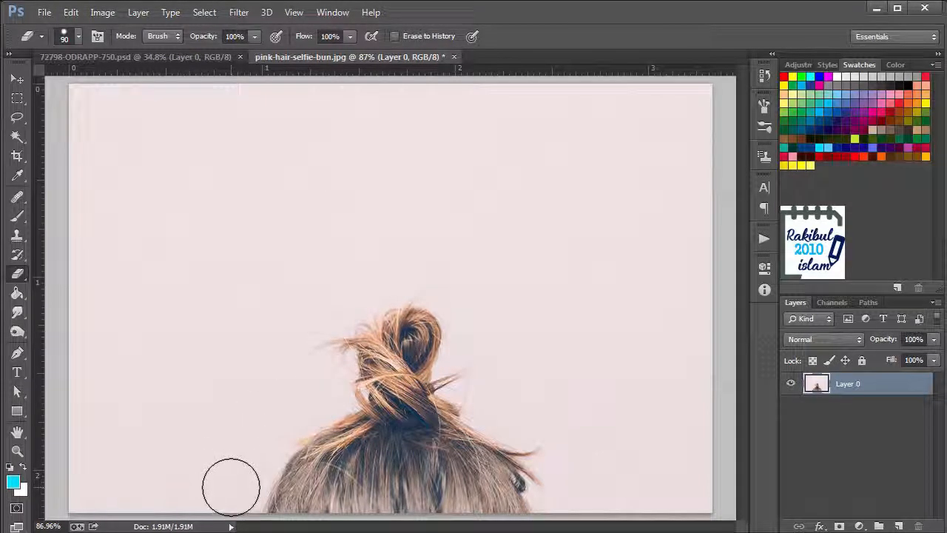
Erase the hair with the 90 px eraser at 100% flow, and set the flow to 31% to erase more of the surrounding backdrop
mouse_move(231, 486)
mouse_down()
mouse_move(253, 488)
mouse_move(344, 472)
mouse_move(295, 450)
mouse_move(392, 406)
mouse_move(392, 315)
mouse_move(414, 349)
mouse_move(370, 385)
mouse_move(475, 420)
mouse_move(458, 461)
mouse_move(307, 490)
mouse_move(301, 504)
mouse_move(514, 503)
mouse_move(464, 467)
mouse_move(454, 398)
mouse_up()
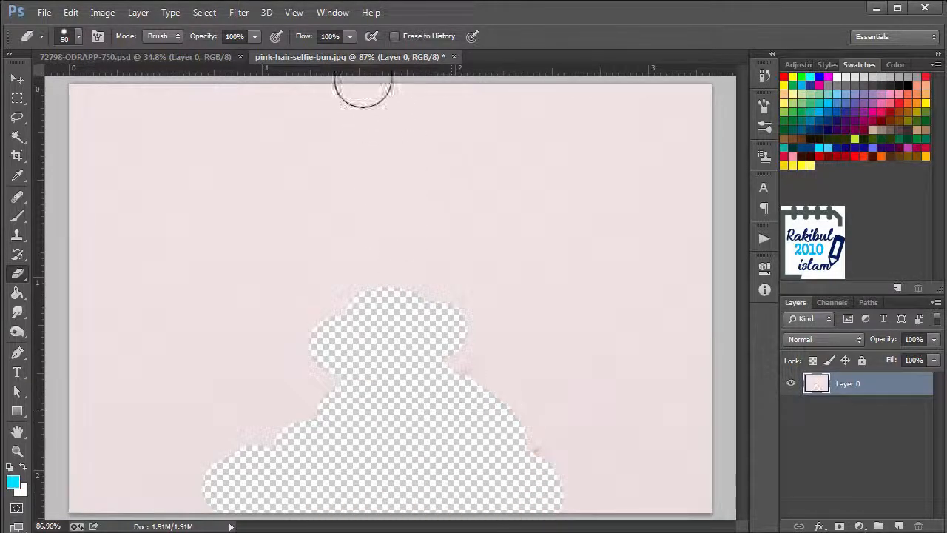
click(349, 37)
drag(351, 54, 299, 54)
mouse_move(301, 315)
mouse_down()
mouse_move(334, 365)
mouse_move(313, 352)
mouse_move(331, 316)
mouse_move(351, 300)
mouse_move(496, 346)
mouse_move(514, 372)
mouse_move(481, 385)
mouse_move(466, 318)
mouse_move(418, 276)
mouse_move(367, 294)
mouse_move(399, 321)
mouse_up()
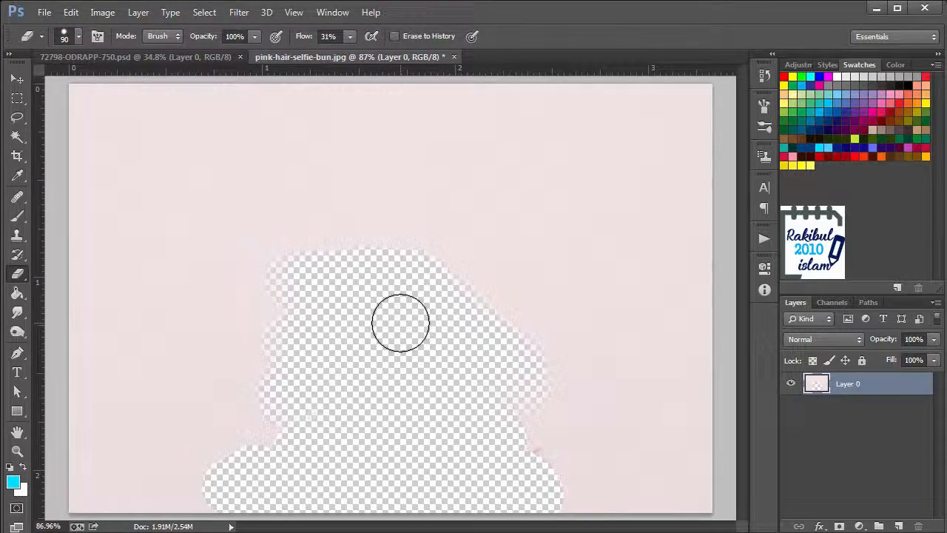
click(79, 37)
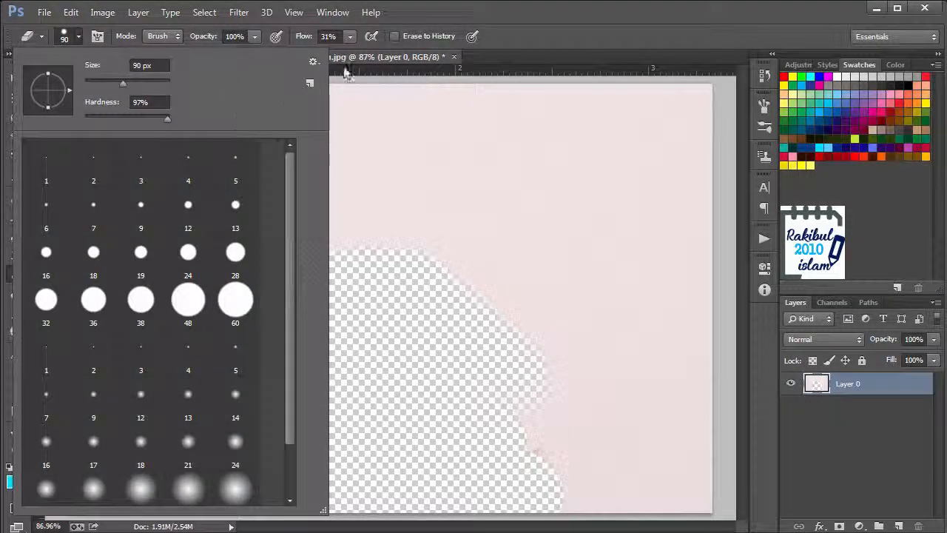
click(509, 6)
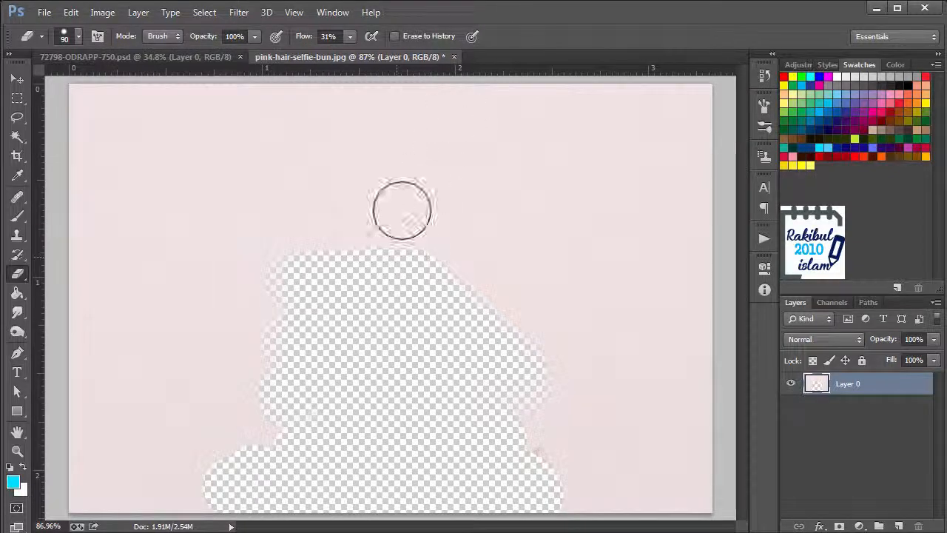
Restore the erased hair and backdrop by brushing over them with Erase to History enabled, raising the flow to 100%
click(395, 35)
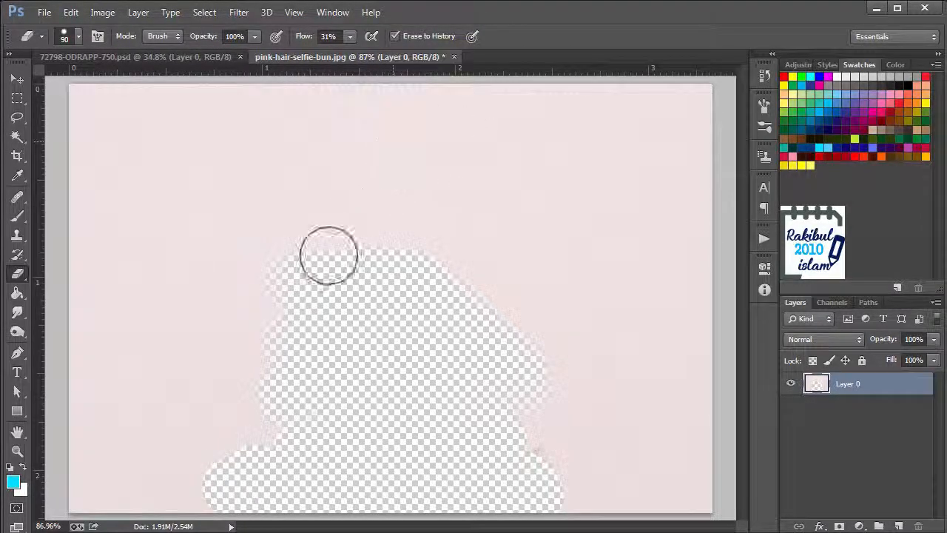
mouse_move(289, 278)
mouse_down()
mouse_move(423, 281)
mouse_move(286, 264)
mouse_move(497, 267)
mouse_move(282, 278)
mouse_move(352, 264)
mouse_move(343, 243)
mouse_move(286, 293)
mouse_move(293, 306)
mouse_move(478, 322)
mouse_move(416, 348)
mouse_move(218, 382)
mouse_move(231, 409)
mouse_move(455, 442)
mouse_move(223, 467)
mouse_move(340, 482)
mouse_move(353, 499)
mouse_move(218, 491)
mouse_move(538, 510)
mouse_move(518, 486)
mouse_move(442, 464)
mouse_move(491, 427)
mouse_move(492, 406)
mouse_move(552, 398)
mouse_move(484, 332)
mouse_move(502, 332)
mouse_move(540, 481)
mouse_up()
click(350, 36)
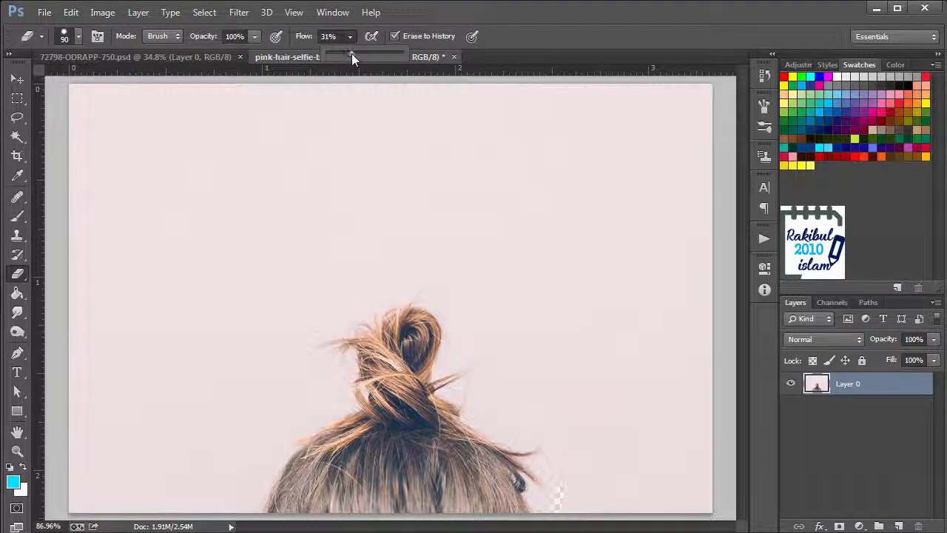
drag(352, 53, 425, 59)
mouse_move(464, 361)
mouse_down()
mouse_move(438, 339)
mouse_move(452, 393)
mouse_move(542, 492)
mouse_move(257, 493)
mouse_move(292, 474)
mouse_move(347, 464)
mouse_move(376, 438)
mouse_move(426, 315)
mouse_up()
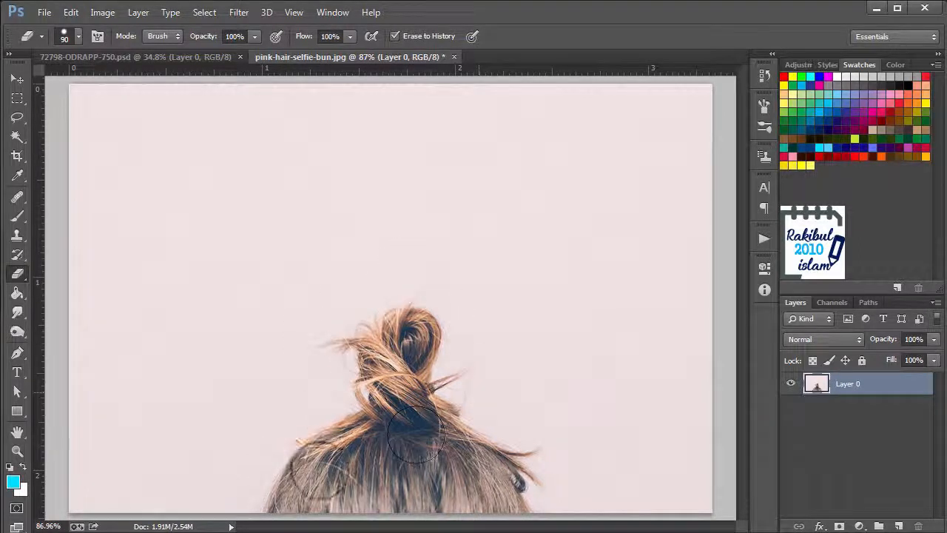
Remove the pink backdrop directly around the hair and bun with the Background Eraser Tool at 100 px and 32% tolerance
right_click(17, 275)
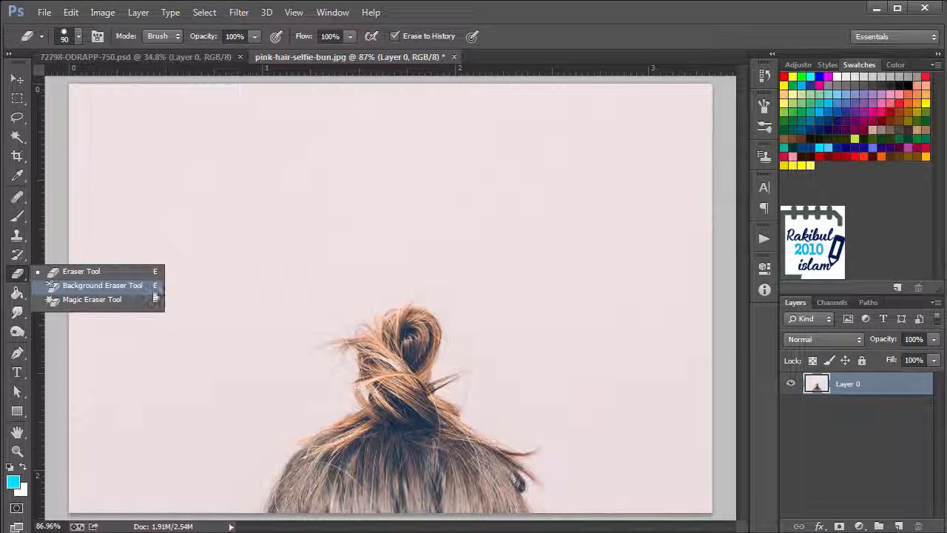
click(152, 286)
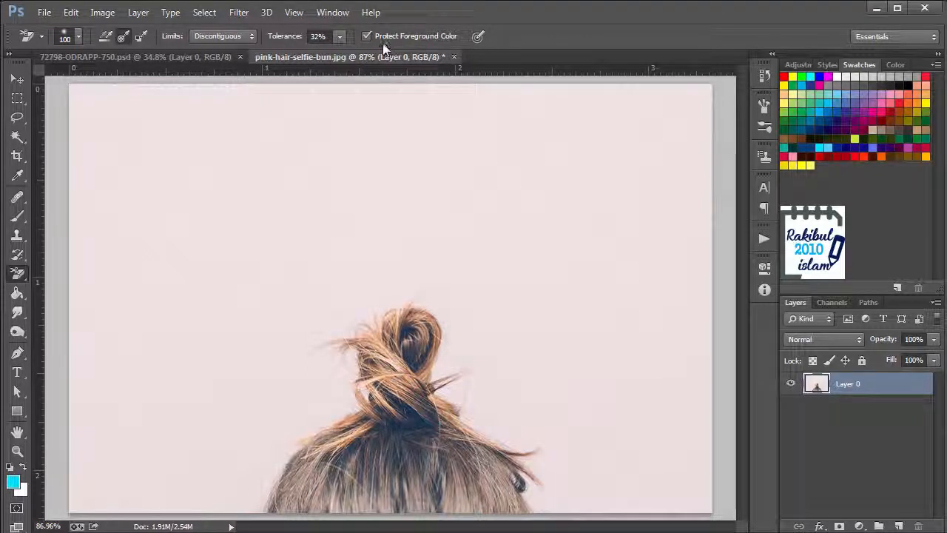
click(77, 37)
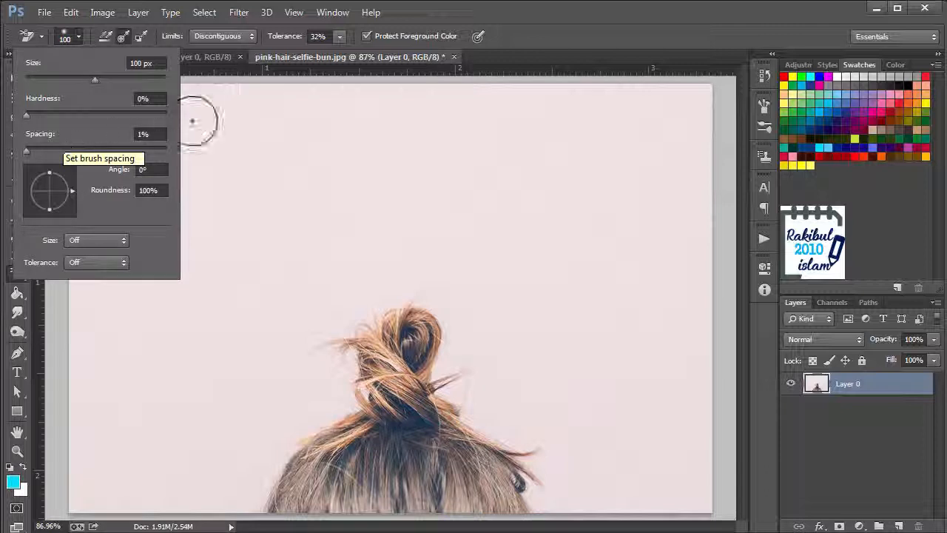
click(557, 6)
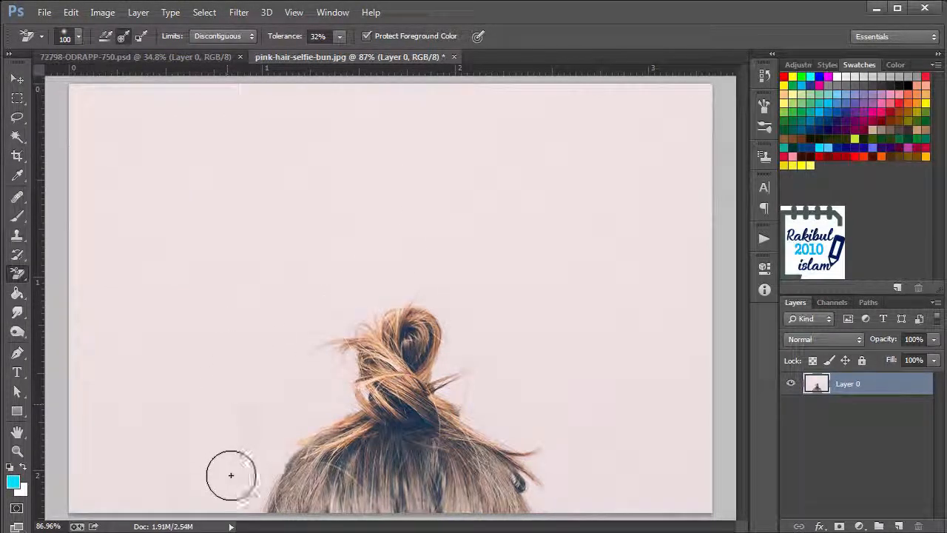
mouse_move(231, 480)
mouse_down()
mouse_move(283, 433)
mouse_move(265, 457)
mouse_move(294, 424)
mouse_move(330, 406)
mouse_move(336, 376)
mouse_move(336, 392)
mouse_move(315, 350)
mouse_move(330, 319)
mouse_move(415, 284)
mouse_move(458, 294)
mouse_move(477, 316)
mouse_move(470, 356)
mouse_move(511, 416)
mouse_move(491, 412)
mouse_move(513, 417)
mouse_move(506, 405)
mouse_move(562, 432)
mouse_move(545, 448)
mouse_move(563, 496)
mouse_move(594, 503)
mouse_up()
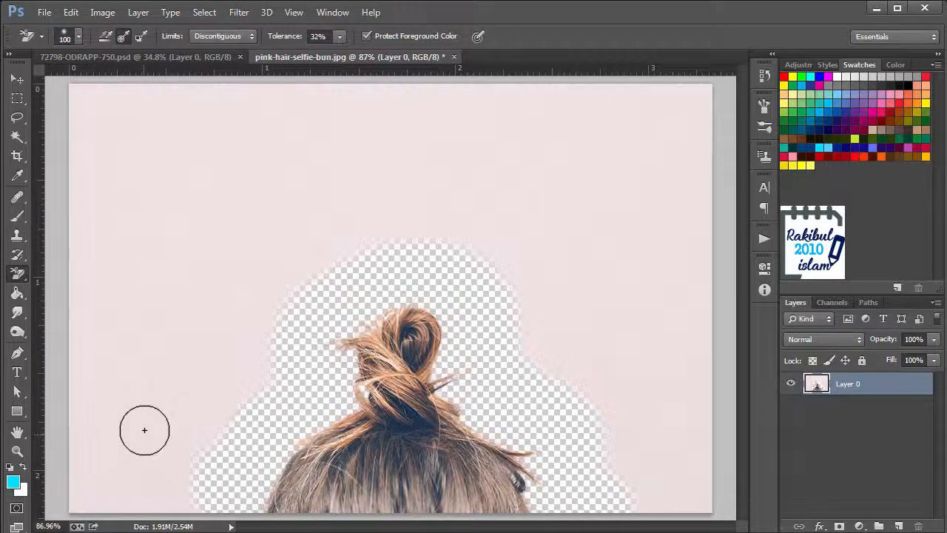
Erase the remaining pink backdrop using the Eraser Tool with Erase to History off and the brush enlarged to 250 px
right_click(29, 271)
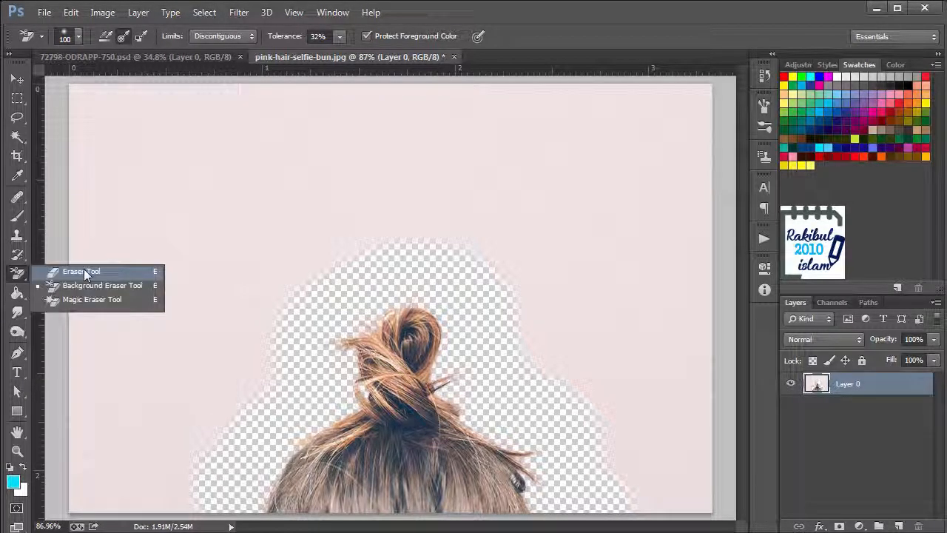
click(84, 268)
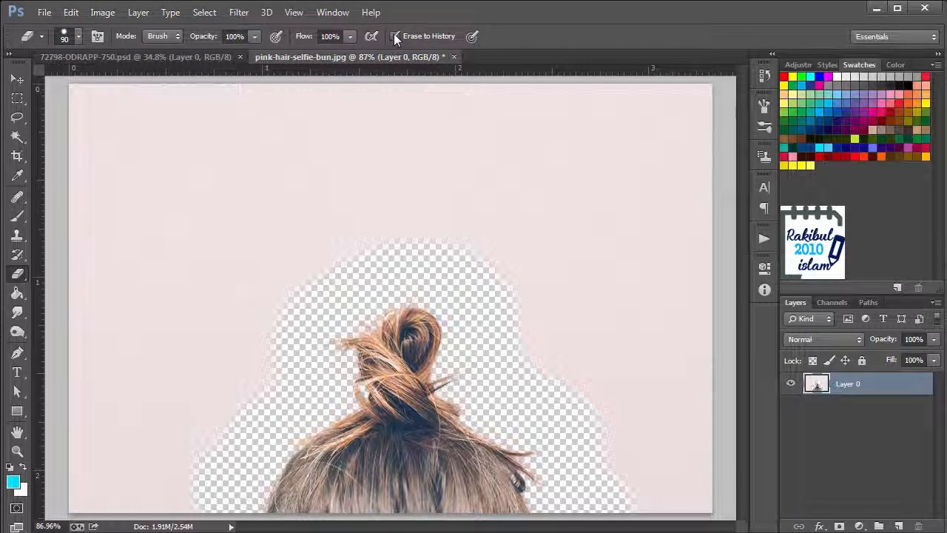
mouse_move(186, 501)
mouse_down()
mouse_move(280, 312)
mouse_move(329, 264)
mouse_move(473, 268)
mouse_move(535, 332)
mouse_move(643, 509)
mouse_move(524, 320)
mouse_move(584, 373)
mouse_move(668, 488)
mouse_move(709, 513)
mouse_move(689, 472)
mouse_move(685, 423)
mouse_move(679, 443)
mouse_move(697, 390)
mouse_move(692, 404)
mouse_move(598, 390)
mouse_move(650, 368)
mouse_move(700, 367)
mouse_move(656, 400)
mouse_up()
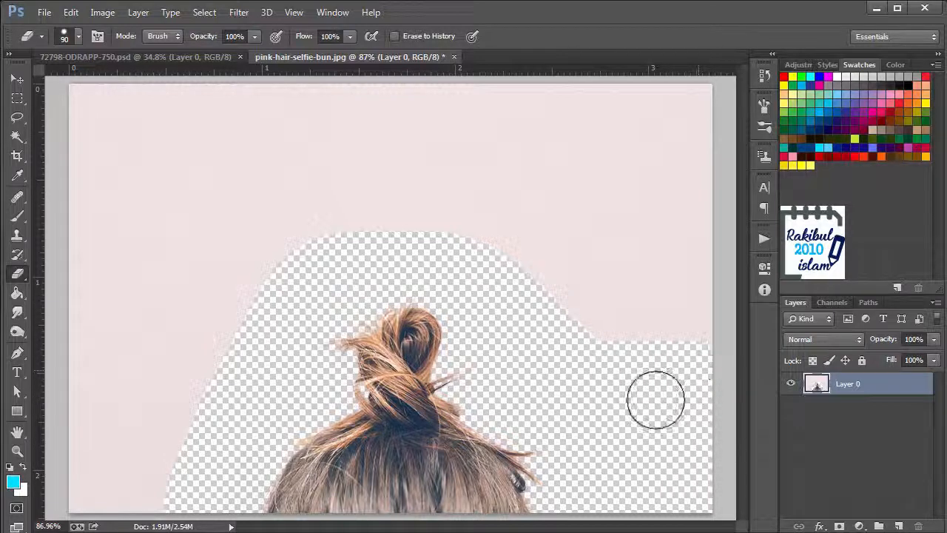
key(bracketright)
key(bracketright)
key(bracketright)
key(bracketright)
key(bracketright)
key(bracketright)
mouse_move(626, 345)
mouse_down()
mouse_move(659, 322)
mouse_move(663, 119)
mouse_move(552, 233)
mouse_move(570, 131)
mouse_move(135, 127)
mouse_move(212, 176)
mouse_move(207, 260)
mouse_move(140, 454)
mouse_move(104, 222)
mouse_up()
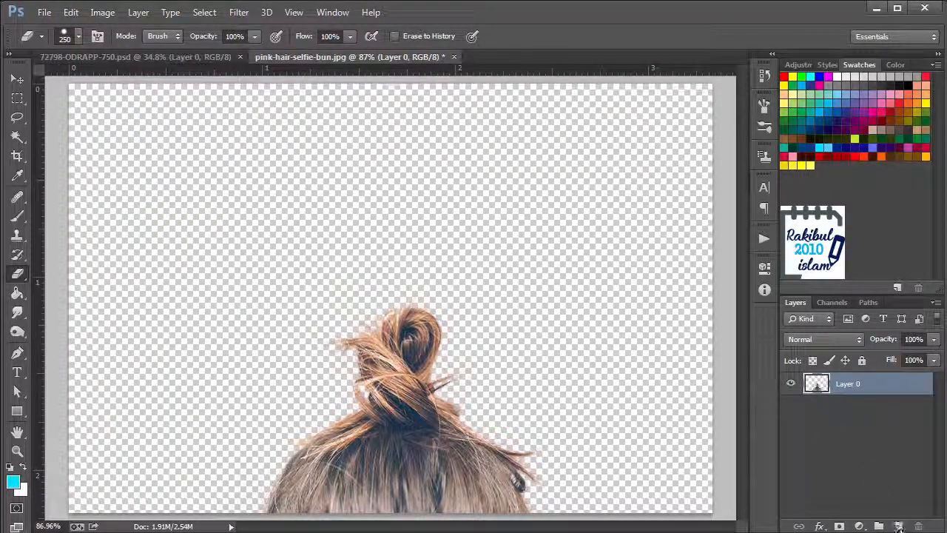
Add a new layer beneath Layer 0 and fill it with dark blue using the Paint Bucket
click(899, 527)
drag(873, 394, 871, 427)
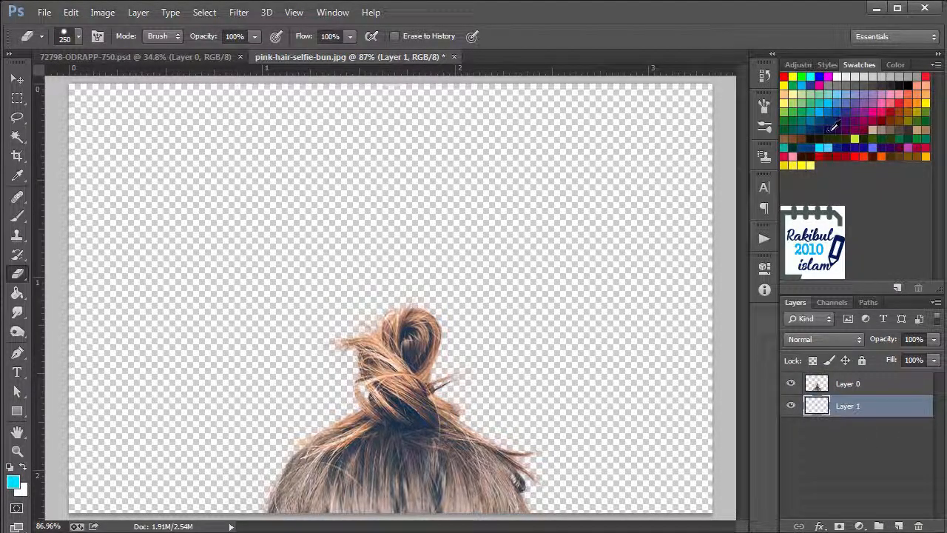
click(845, 146)
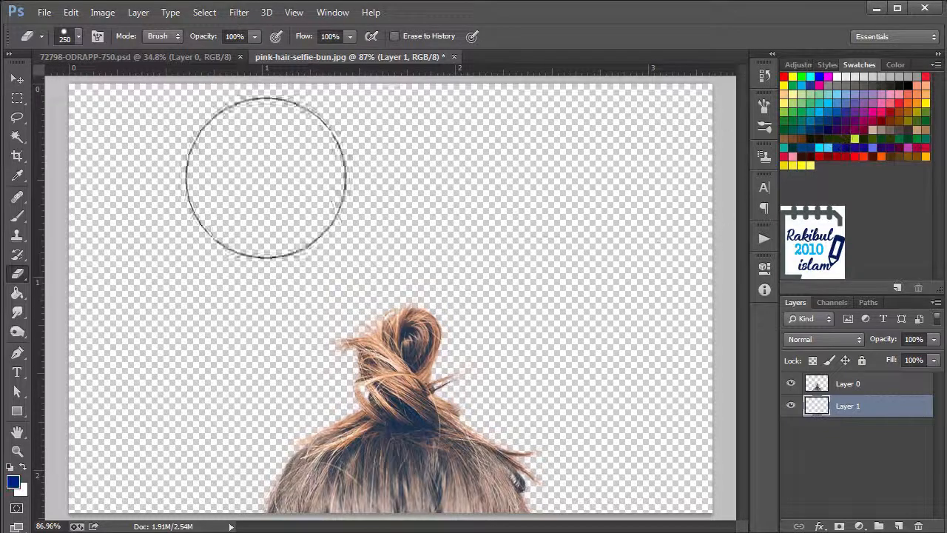
click(18, 292)
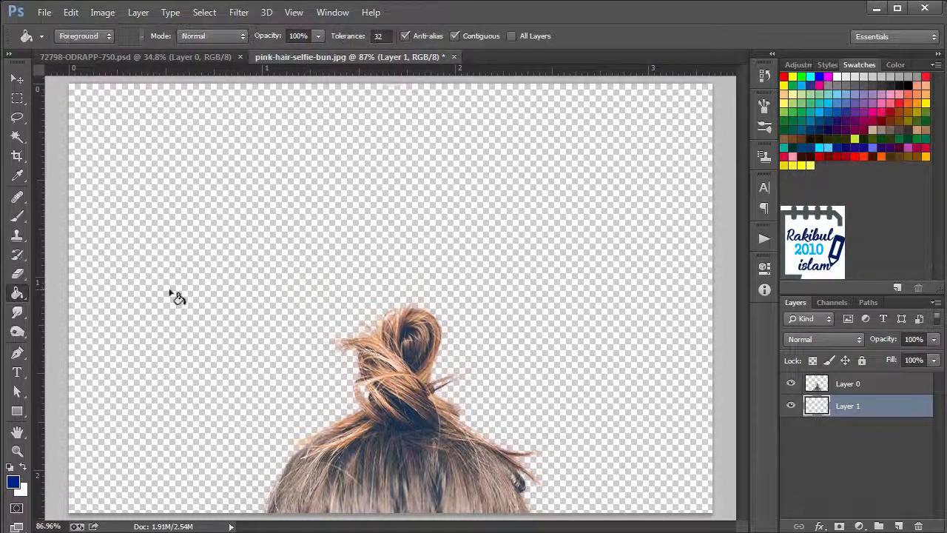
click(596, 291)
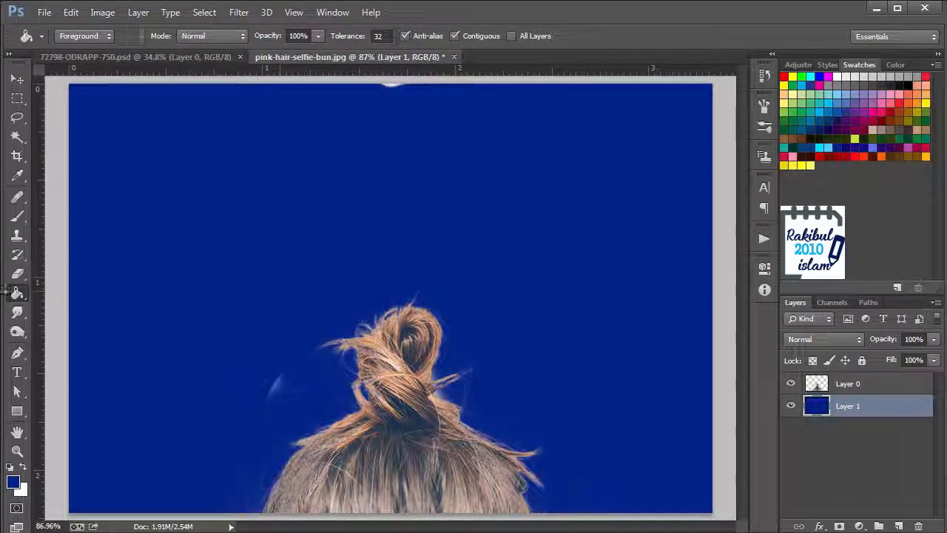
Erase leftover backdrop specks on Layer 0 and inspect the hair edges against the blue fill, reducing the eraser to 100 px
click(17, 275)
click(871, 384)
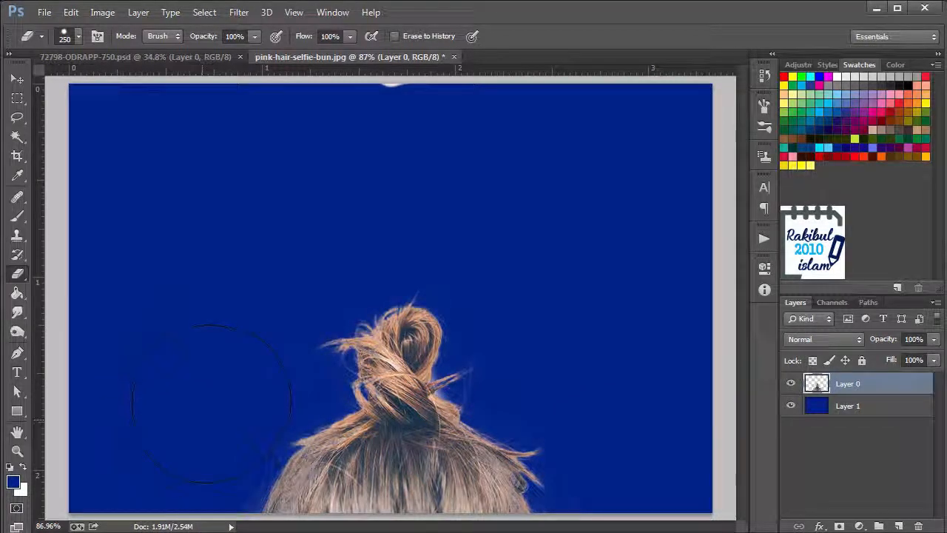
scroll(225, 427, up, 6)
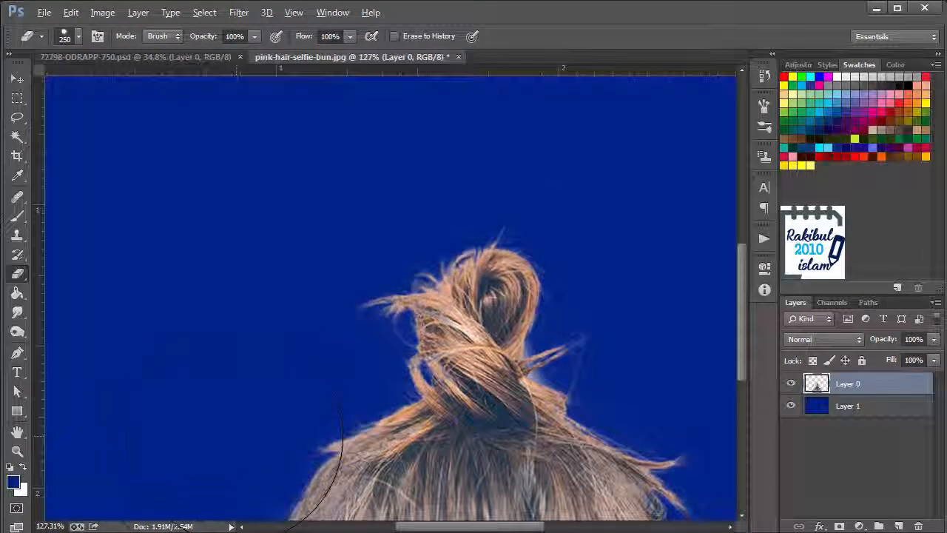
drag(209, 420, 255, 249)
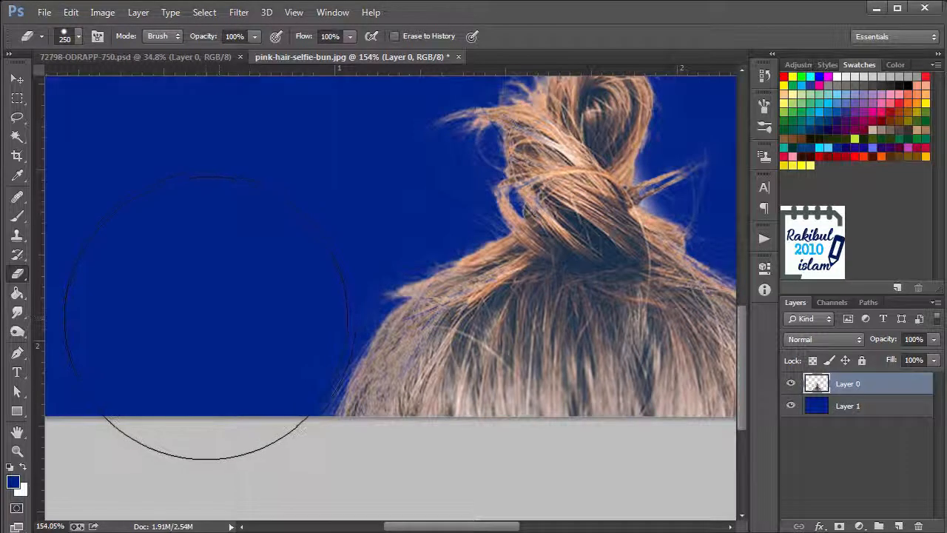
key(bracketleft)
key(bracketleft)
key(bracketleft)
key(bracketleft)
key(bracketleft)
scroll(191, 238, down, 3)
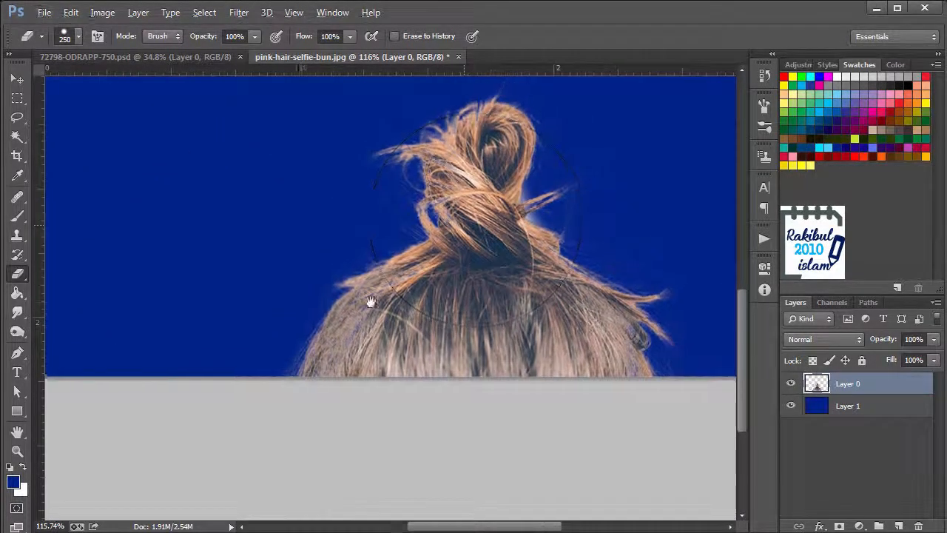
drag(370, 301, 240, 407)
scroll(240, 407, up, 1)
scroll(576, 385, down, 1)
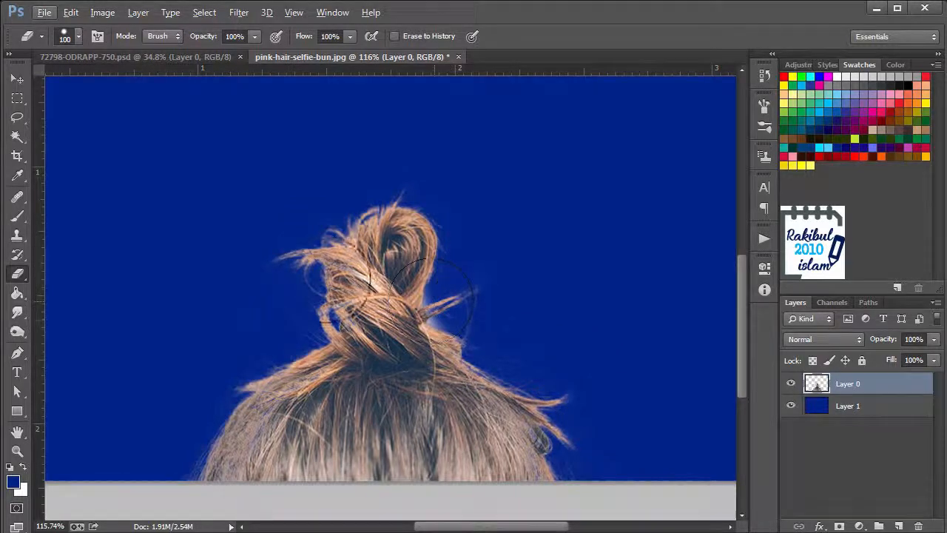
scroll(533, 364, down, 3)
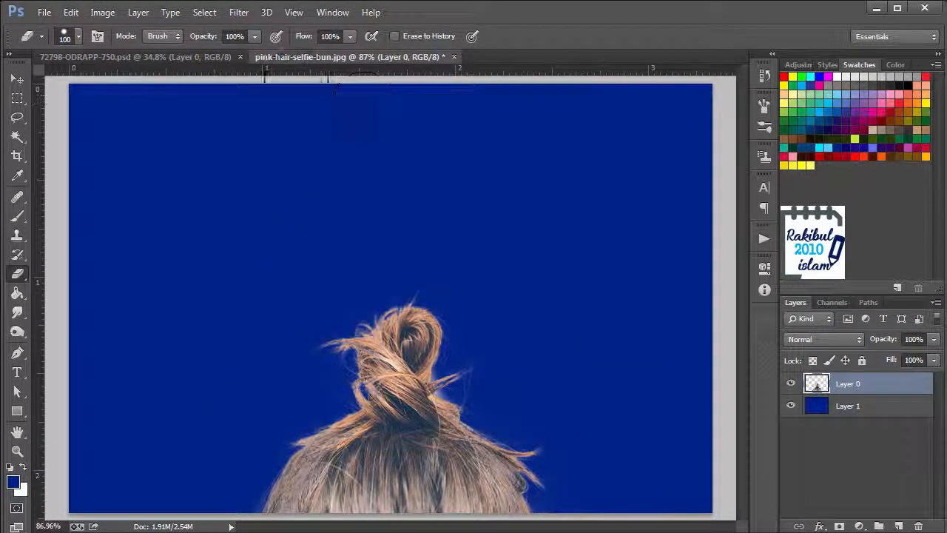
Restore the whole original photo on Layer 0 with Erase to History and an enlarged brush, and reduce the brush to 175 px
click(394, 35)
key(bracketright)
key(bracketright)
key(bracketright)
key(bracketright)
key(bracketright)
key(bracketright)
key(bracketright)
key(bracketright)
key(bracketright)
key(bracketright)
mouse_move(204, 221)
mouse_down()
mouse_move(568, 233)
mouse_move(553, 348)
mouse_move(288, 333)
mouse_move(141, 348)
mouse_up()
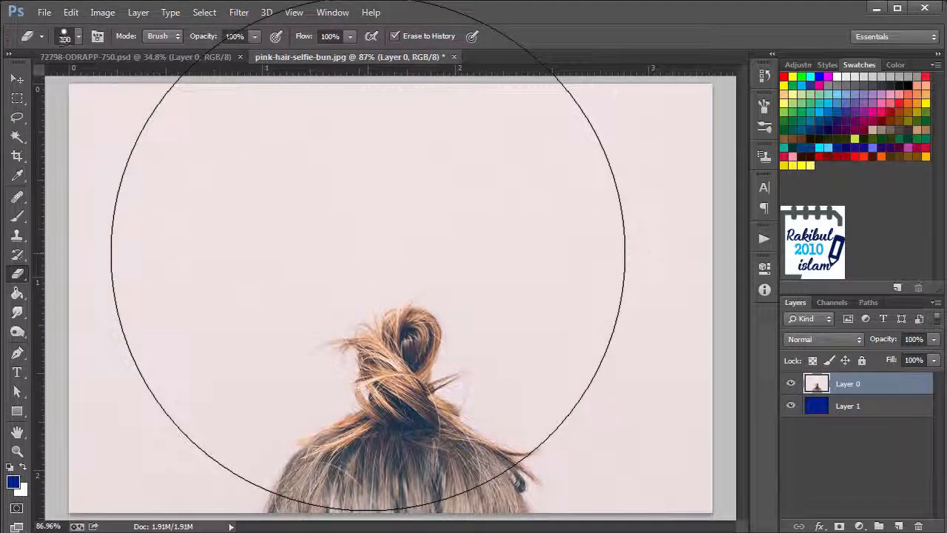
key(bracketleft)
key(bracketleft)
key(bracketleft)
key(bracketleft)
key(bracketleft)
key(bracketleft)
key(bracketleft)
key(bracketleft)
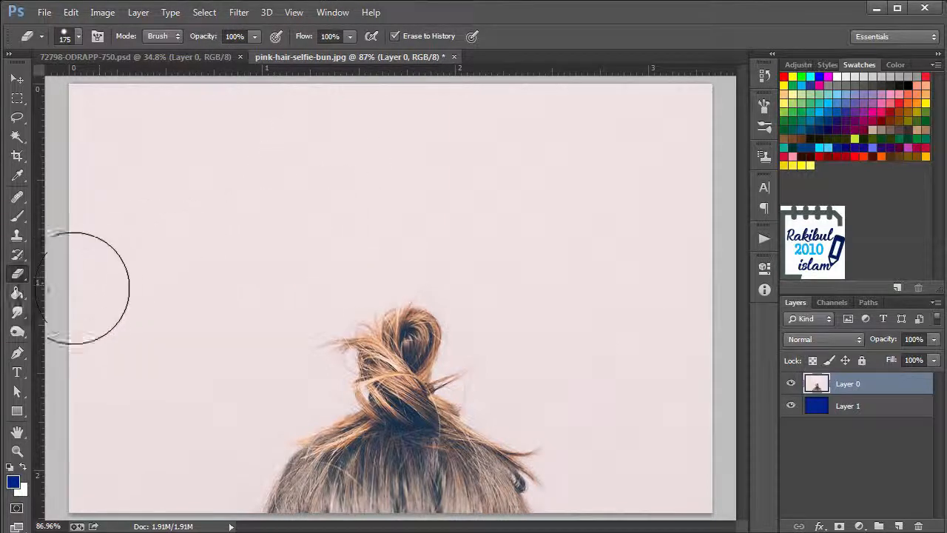
Activate the Magic Eraser Tool and switch to the balloon document 72798-ODRAPP-750.psd
right_click(22, 279)
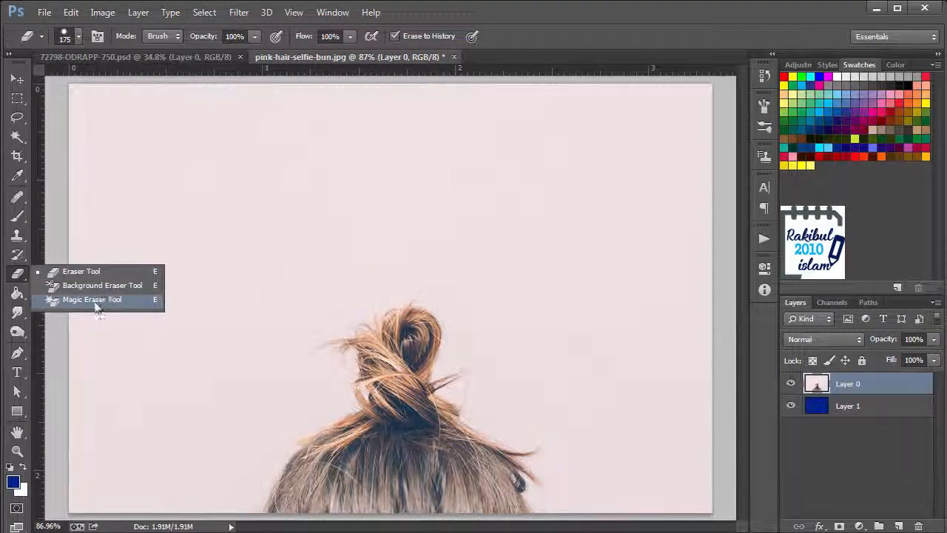
click(133, 305)
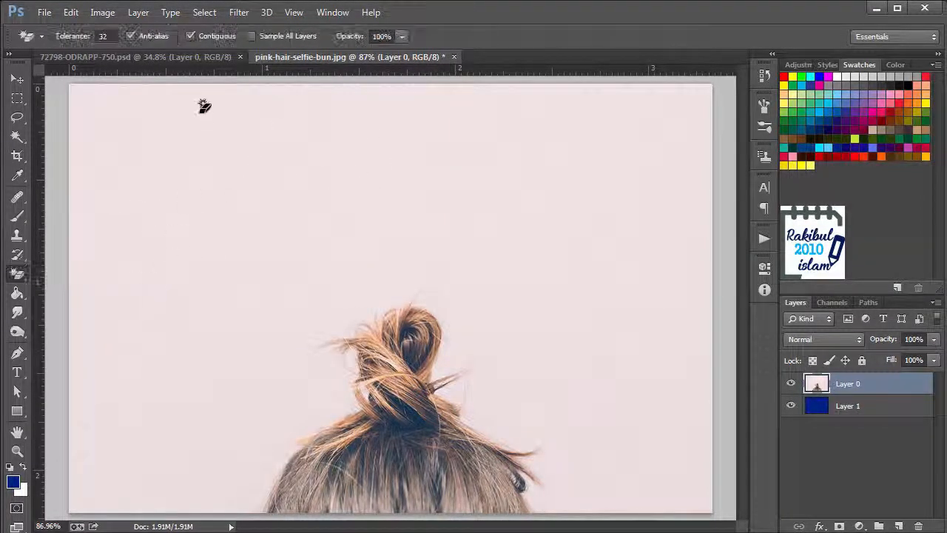
click(193, 56)
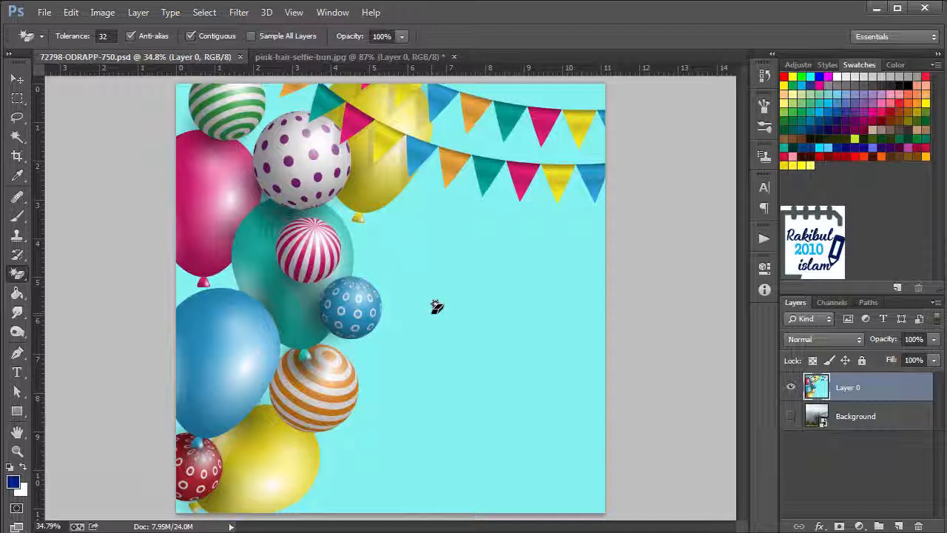
Try erasing the large cyan background area on Layer 0 with the Magic Eraser, examine the balloon edges, and undo the erase
click(468, 304)
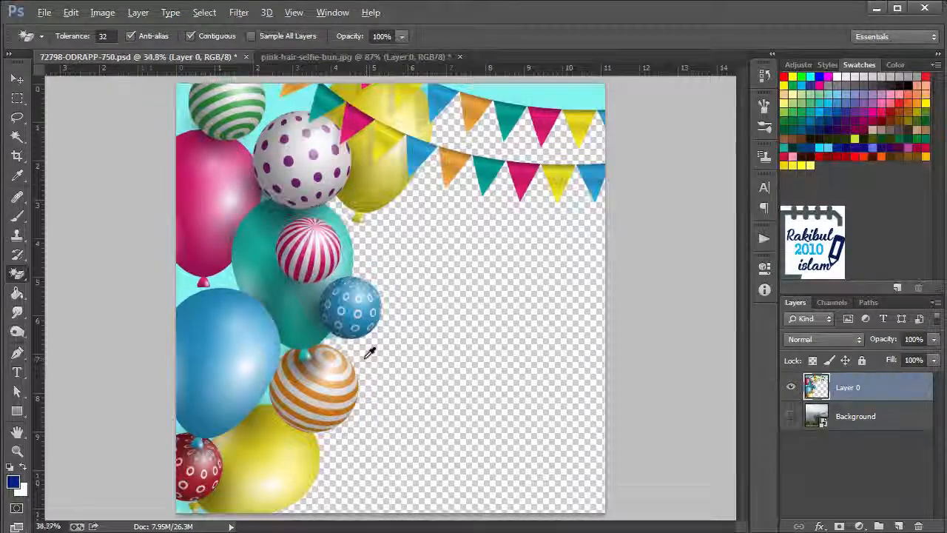
scroll(370, 352, up, 3)
key(alt)
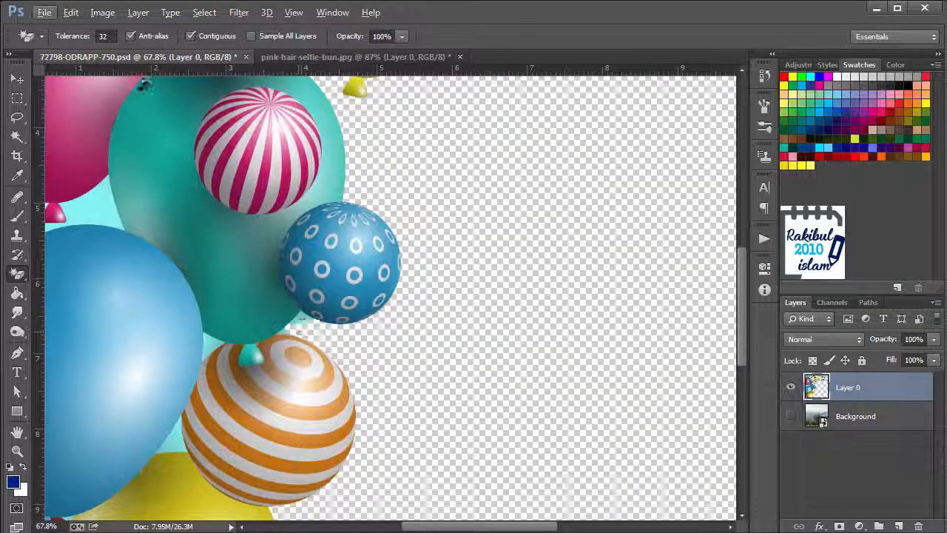
click(103, 35)
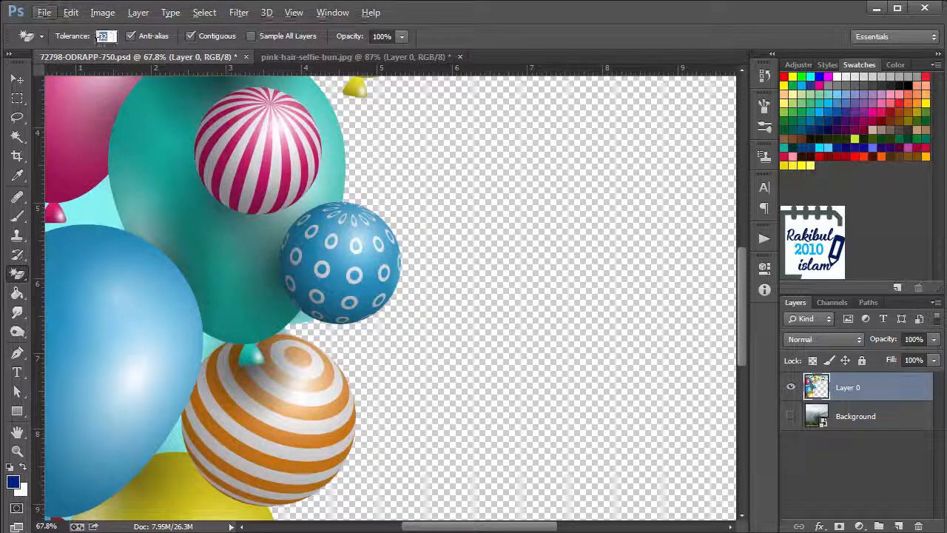
text(50)
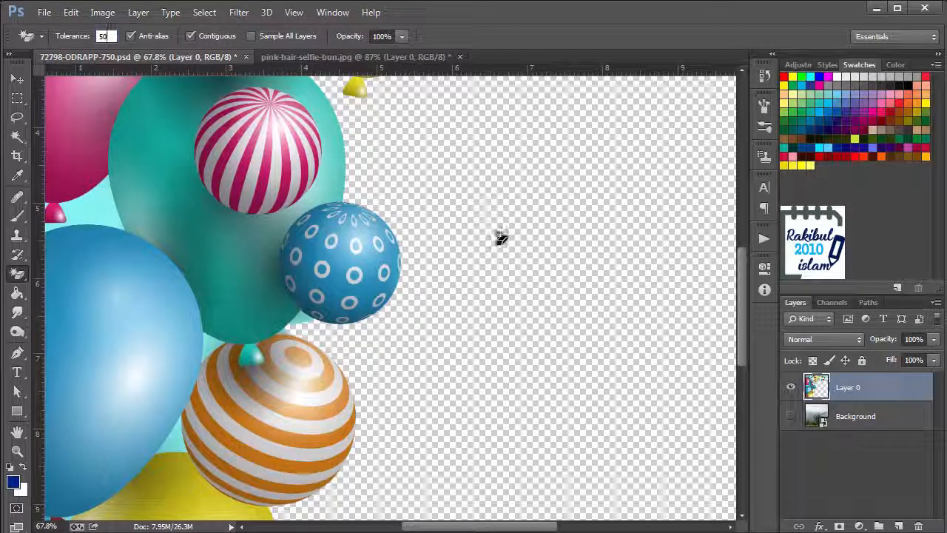
key(ctrl+z)
key(ctrl+z)
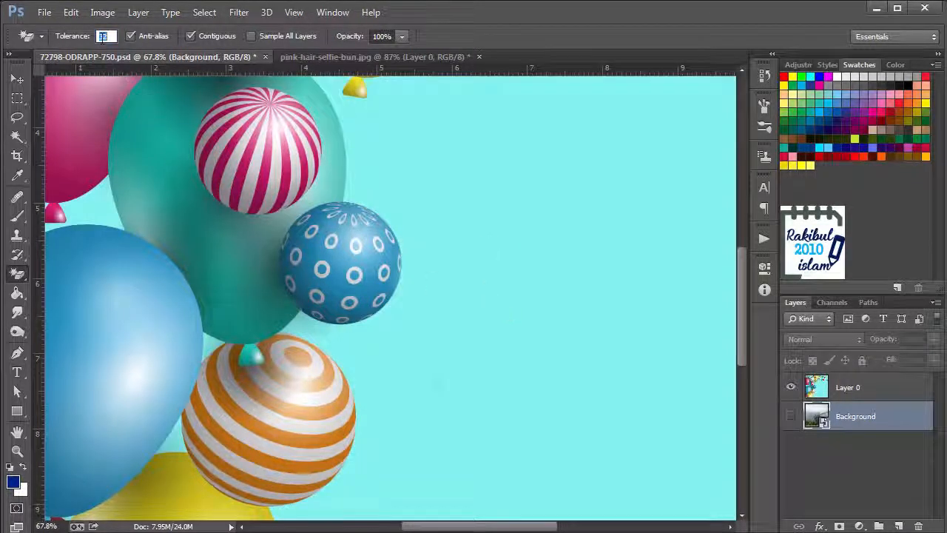
Set the Magic Eraser tolerance to 50, select Layer 0, erase the large cyan area beside the balloons, and check the edges
text(50)
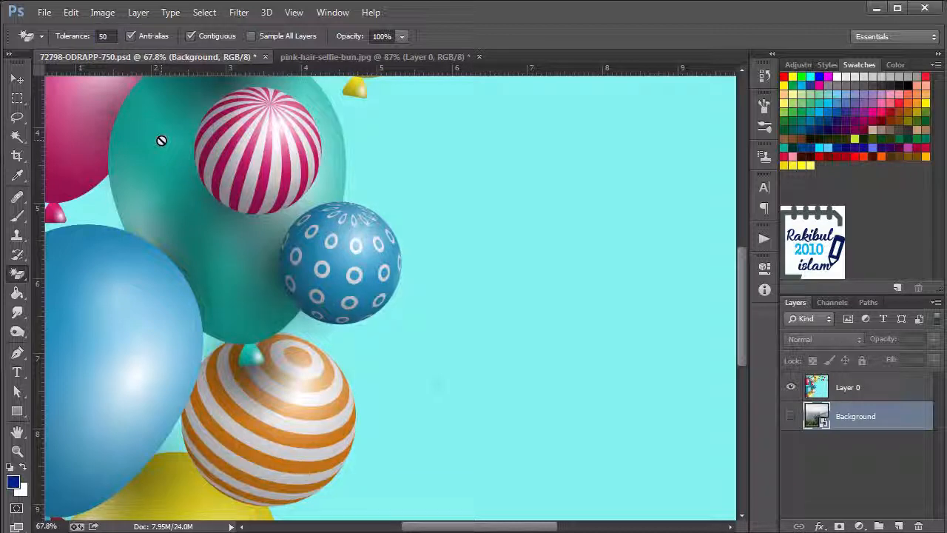
click(866, 389)
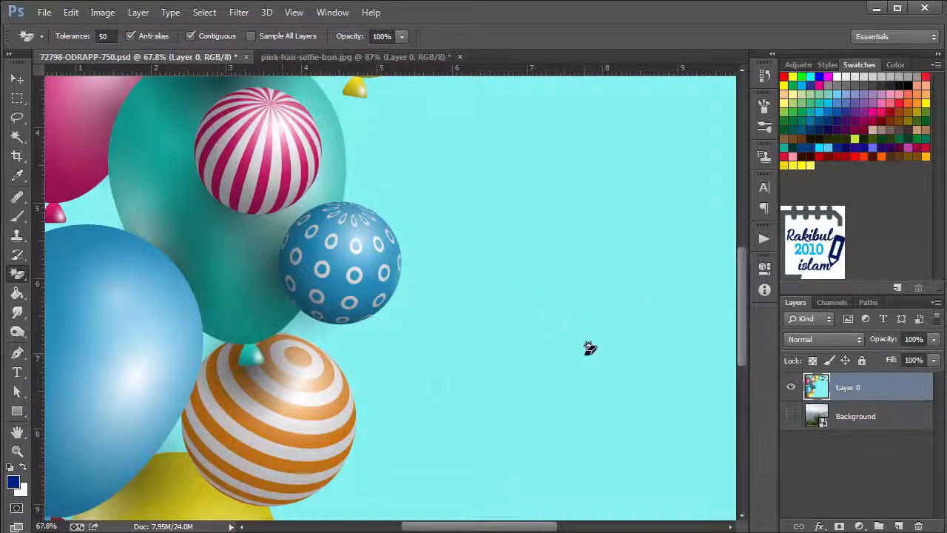
click(588, 345)
scroll(294, 350, up, 5)
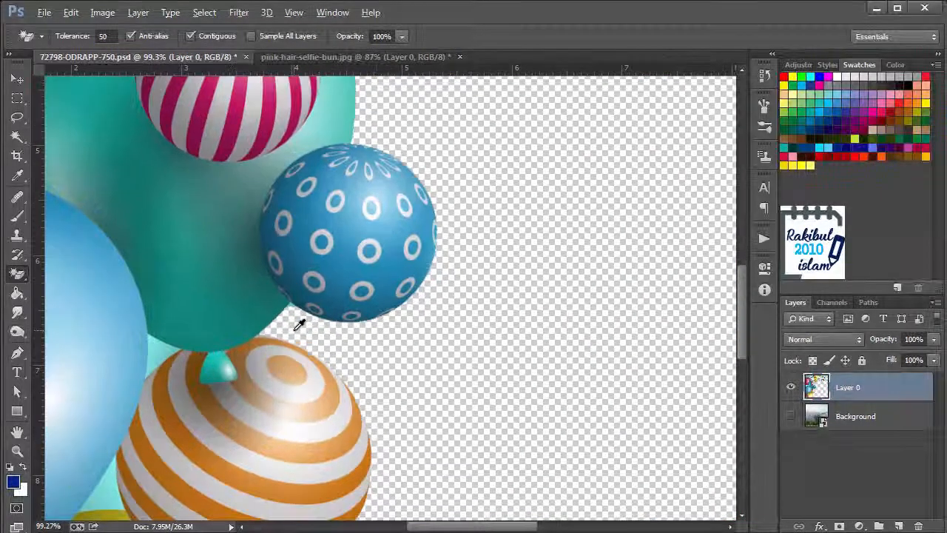
scroll(299, 339, up, 1)
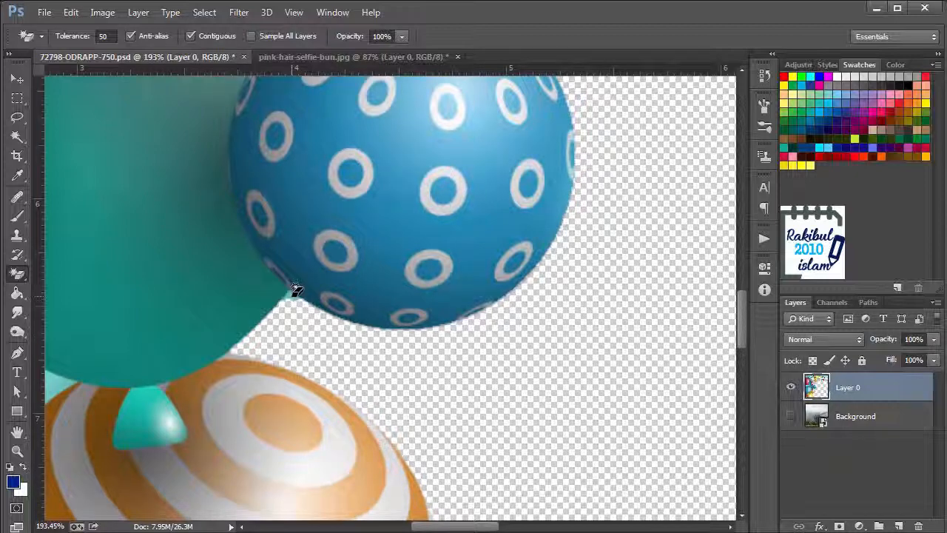
scroll(326, 331, down, 4)
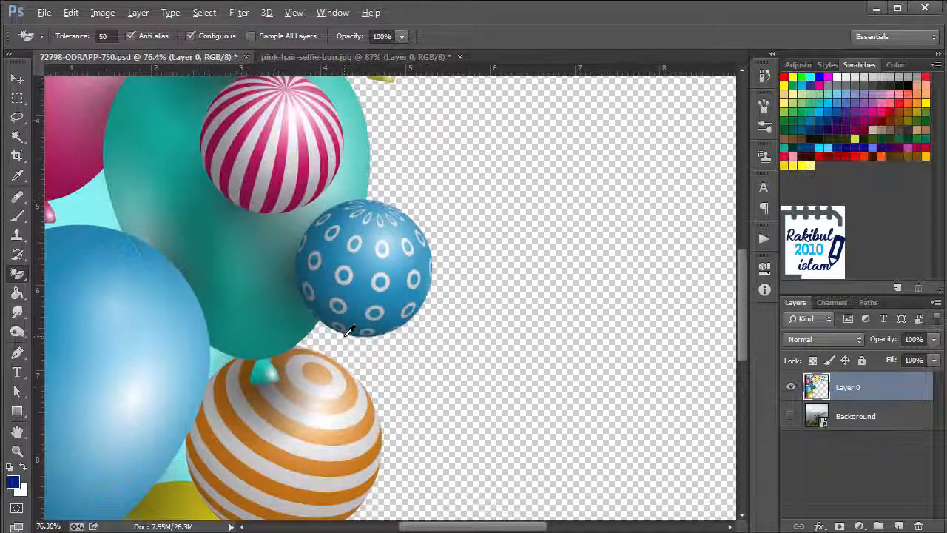
Erase the cyan strip above the upper bunting and the sliver between the yellow balloon and the blue flag
scroll(348, 330, down, 2)
drag(518, 212, 430, 397)
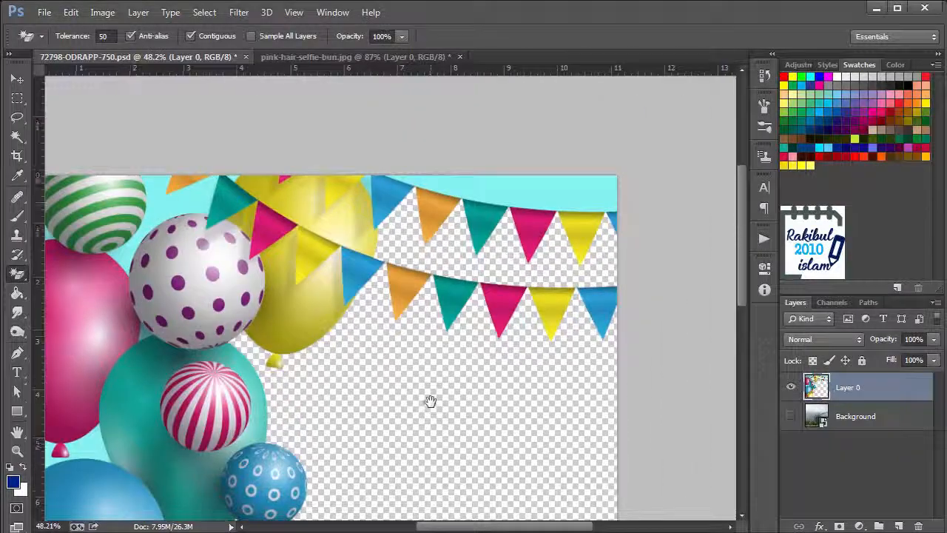
click(537, 181)
scroll(359, 148, up, 2)
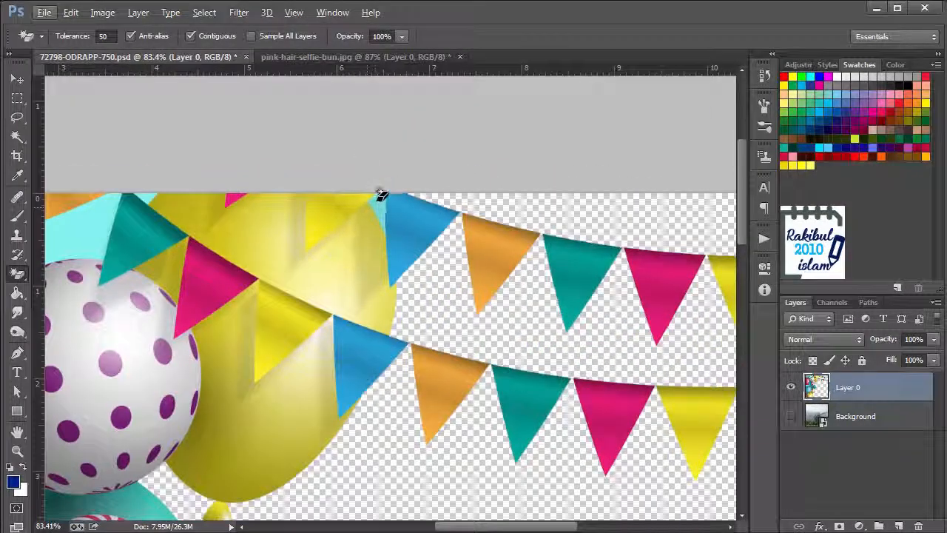
click(378, 201)
Erase the cyan patches around the teal flag and both sides of the green striped balloon
drag(237, 228, 389, 261)
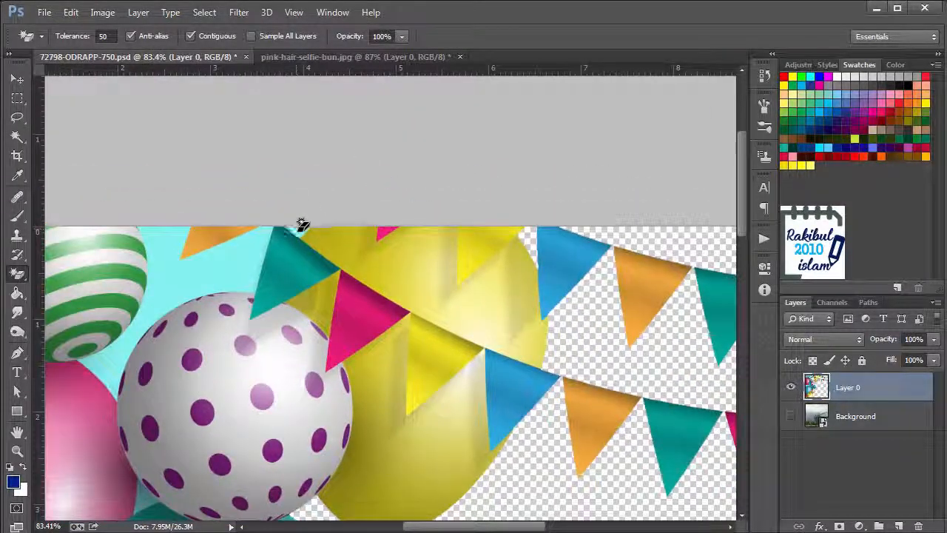
click(299, 227)
click(231, 265)
drag(140, 314, 449, 249)
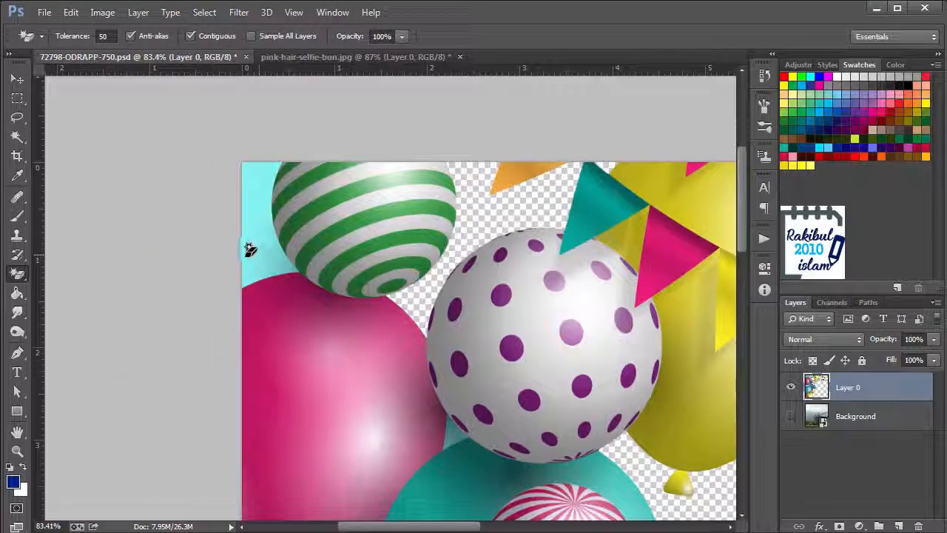
click(249, 248)
Erase the small cyan gap enclosed by the pink, purple-dotted and teal balloons
mouse_move(351, 435)
mouse_down()
mouse_move(267, 264)
mouse_move(323, 423)
mouse_up()
scroll(224, 214, up, 1)
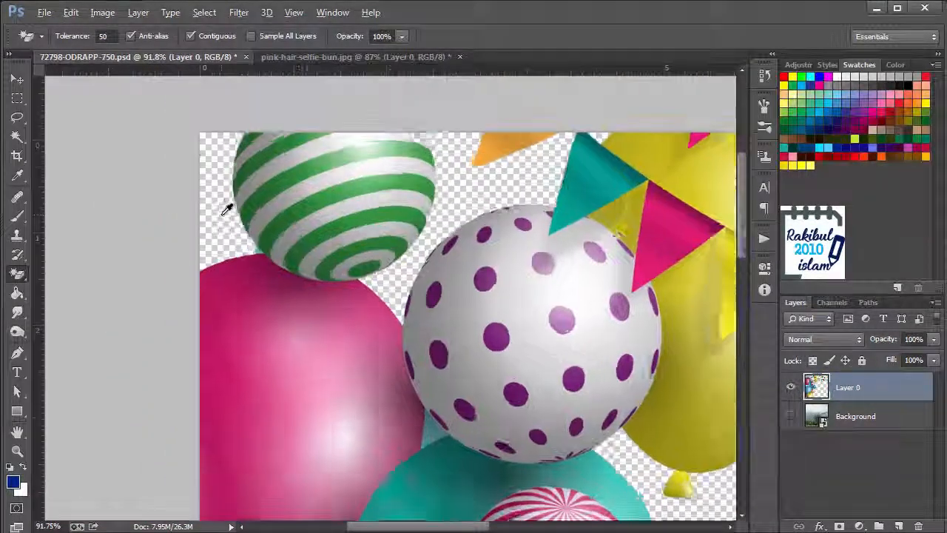
scroll(226, 208, up, 10)
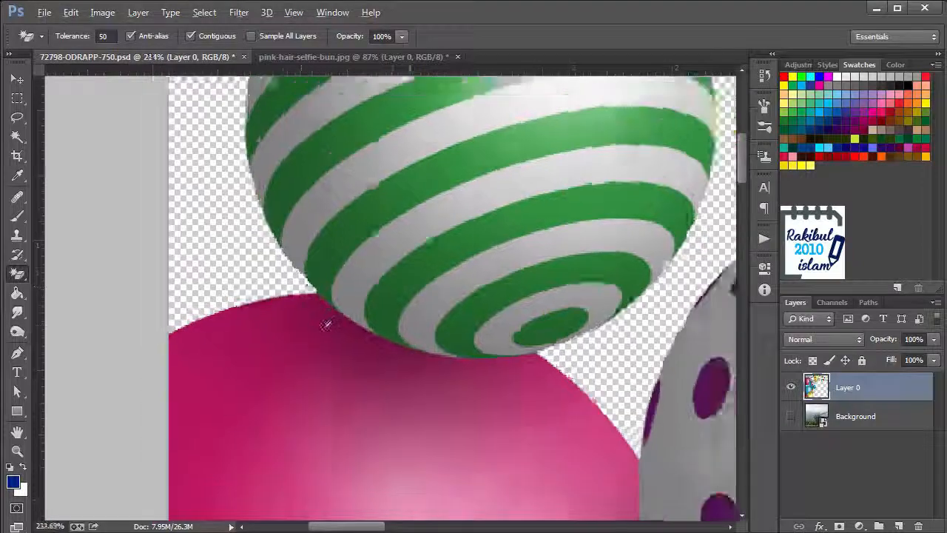
scroll(327, 325, down, 5)
drag(429, 350, 267, 124)
drag(490, 433, 376, 271)
click(318, 206)
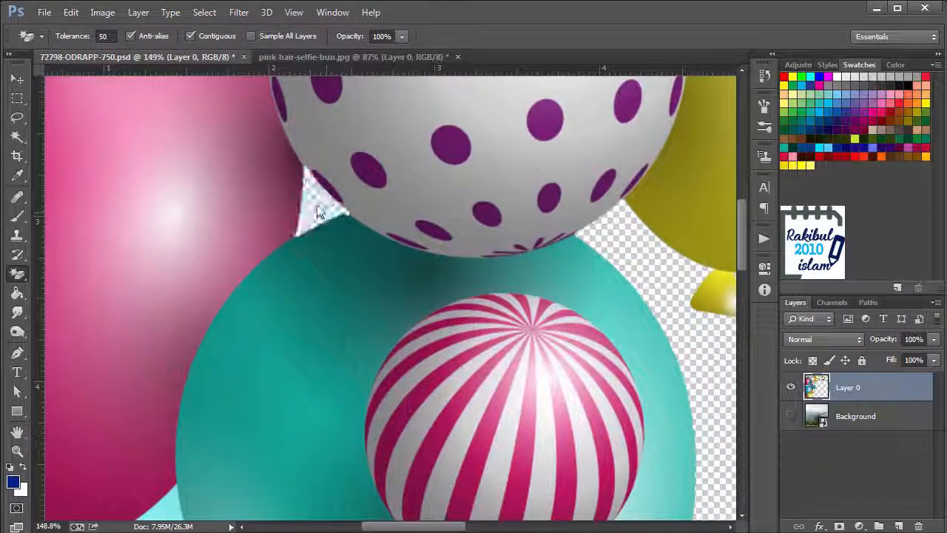
Erase the cyan patch between the pink, teal and large blue balloons
scroll(348, 296, down, 10)
scroll(395, 245, up, 6)
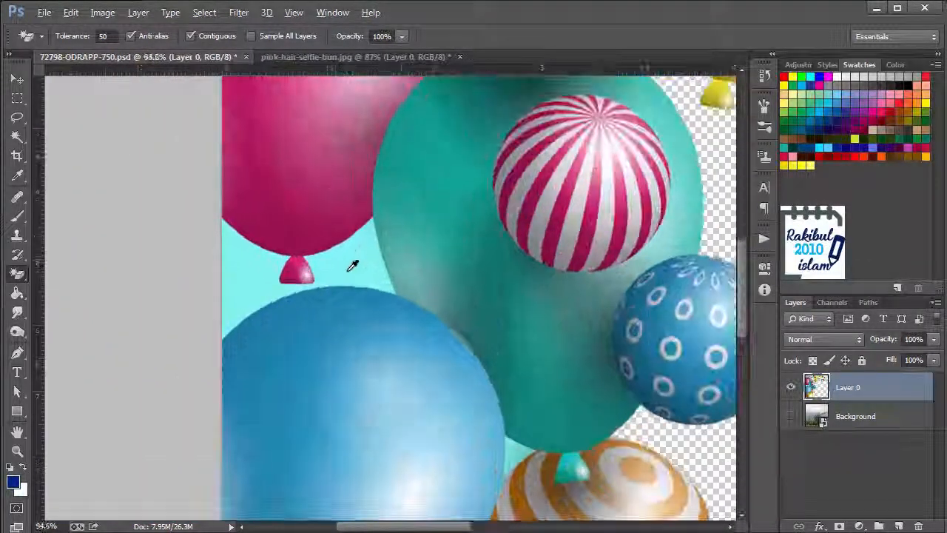
click(354, 267)
Reduce the tolerance to 32 and erase the cyan gaps between the large blue, teal, orange-striped and yellow balloons
scroll(392, 239, up, 5)
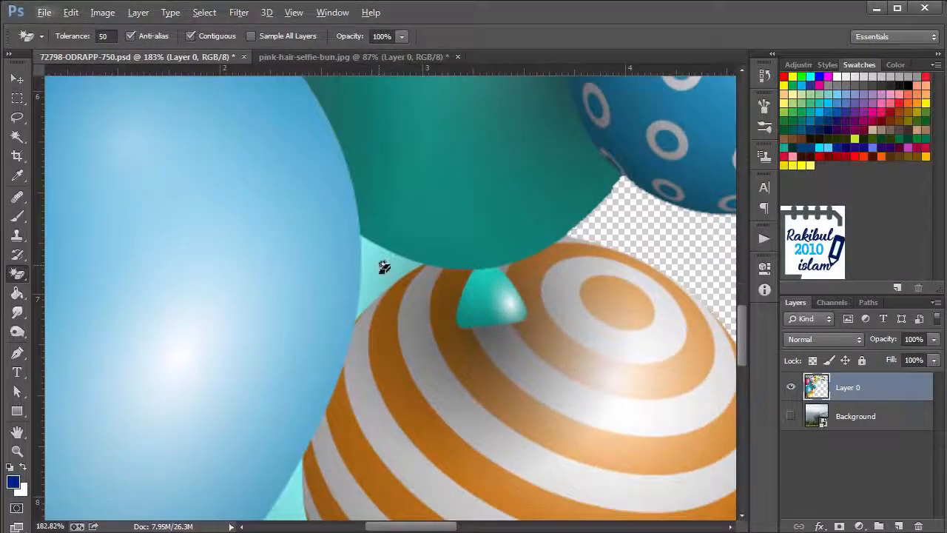
click(384, 267)
key(ctrl+z)
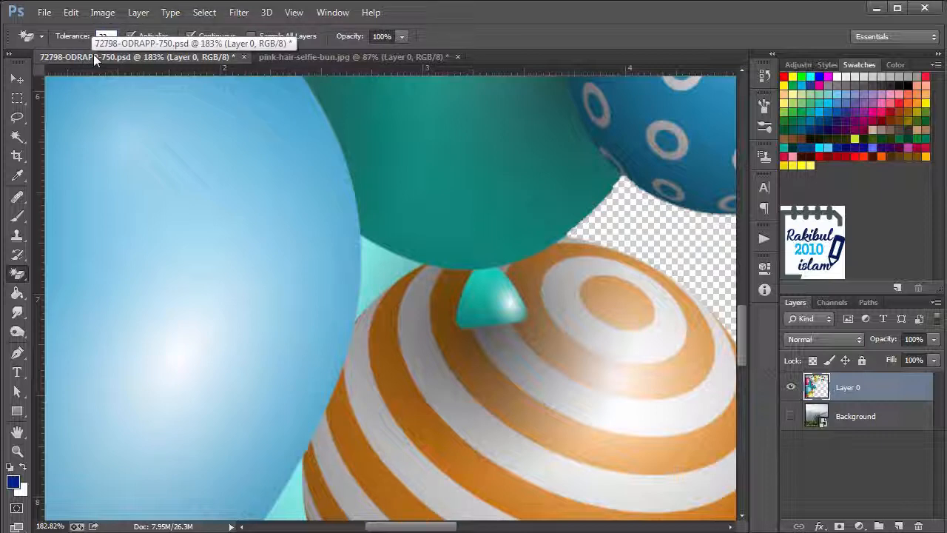
click(390, 271)
scroll(414, 271, down, 5)
scroll(415, 271, left, 3)
click(390, 337)
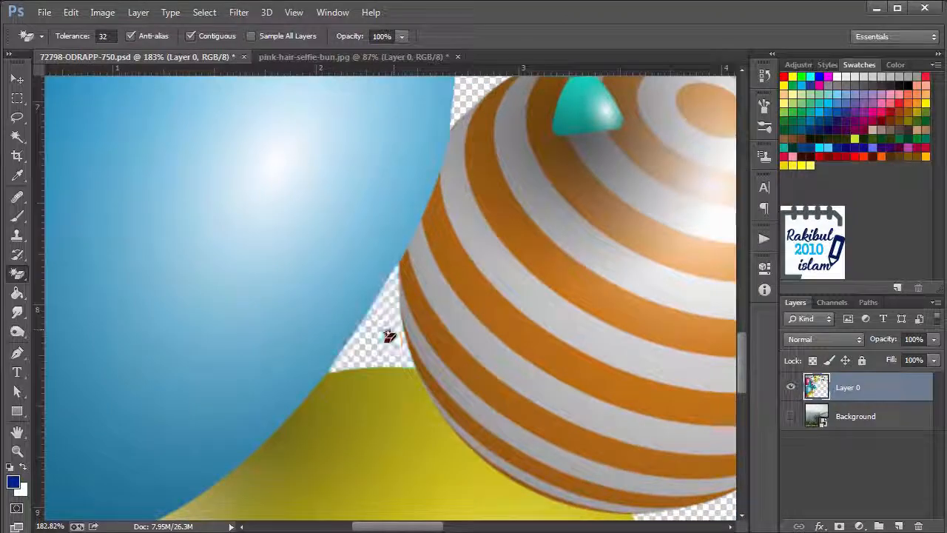
Erase the two cyan patches above the red balloon, on either side of the blue balloon's knot
scroll(392, 330, down, 5)
drag(214, 395, 282, 291)
scroll(277, 327, up, 4)
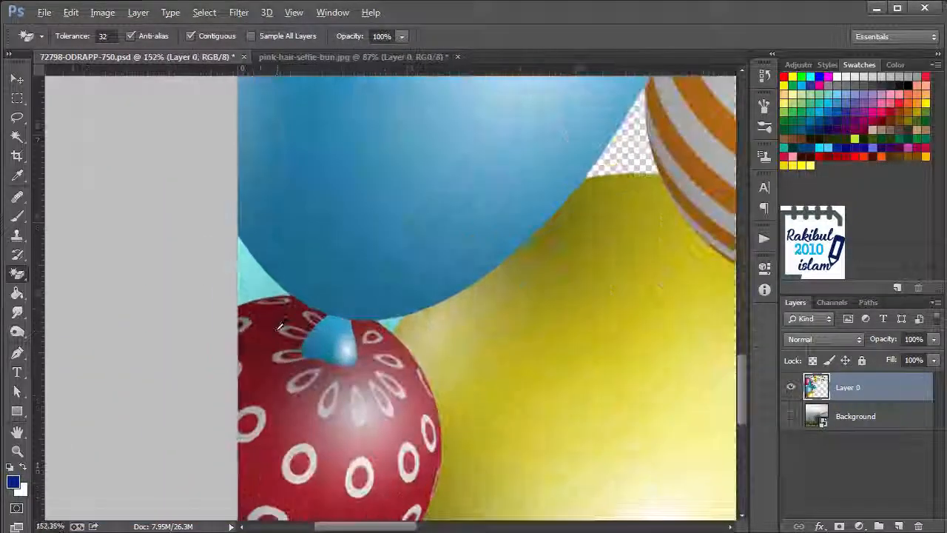
scroll(280, 326, up, 3)
click(247, 262)
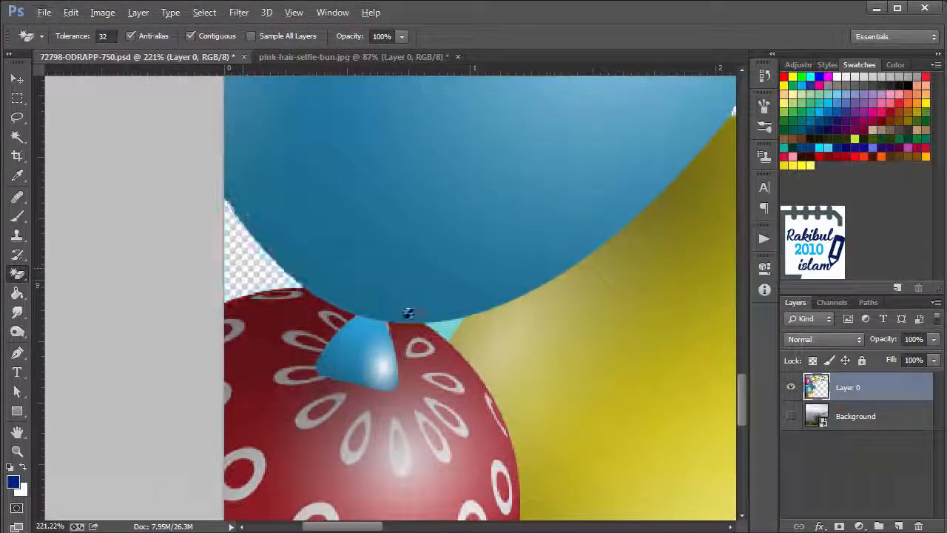
click(450, 323)
Erase the cyan areas beneath the red balloon and around the yellow balloon's knot
drag(438, 402, 415, 159)
drag(281, 478, 281, 349)
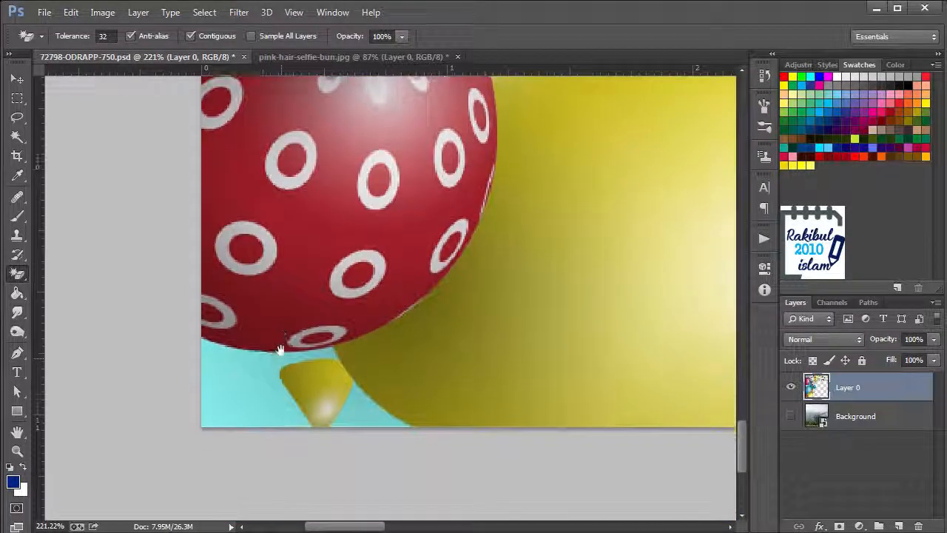
click(249, 387)
click(363, 415)
scroll(338, 360, up, 3)
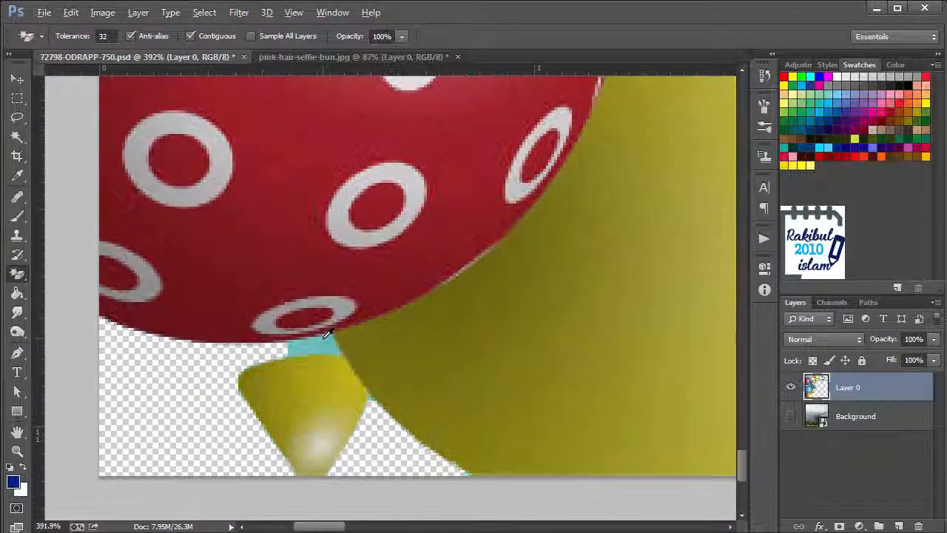
click(322, 340)
Make the Background landscape layer visible behind the cut-out balloons
scroll(376, 353, down, 5)
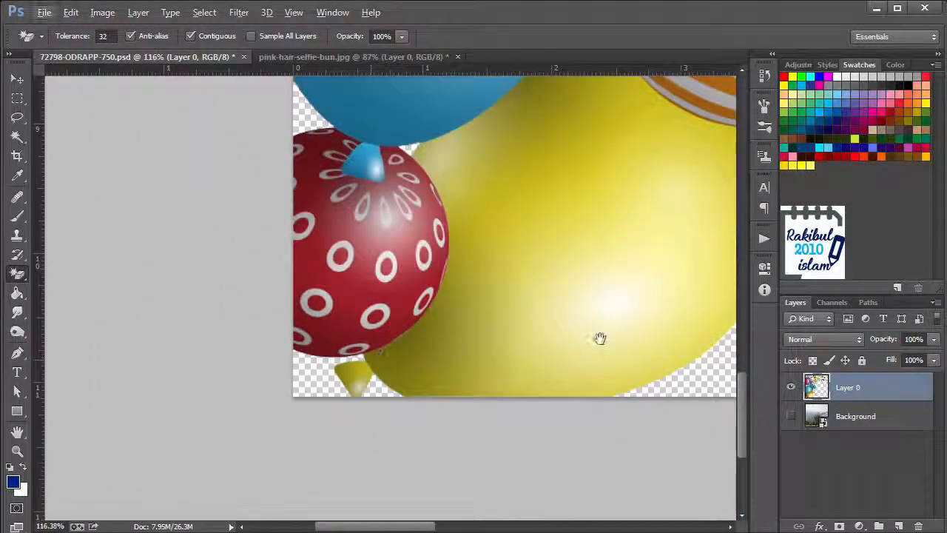
drag(600, 338, 378, 399)
scroll(409, 386, down, 4)
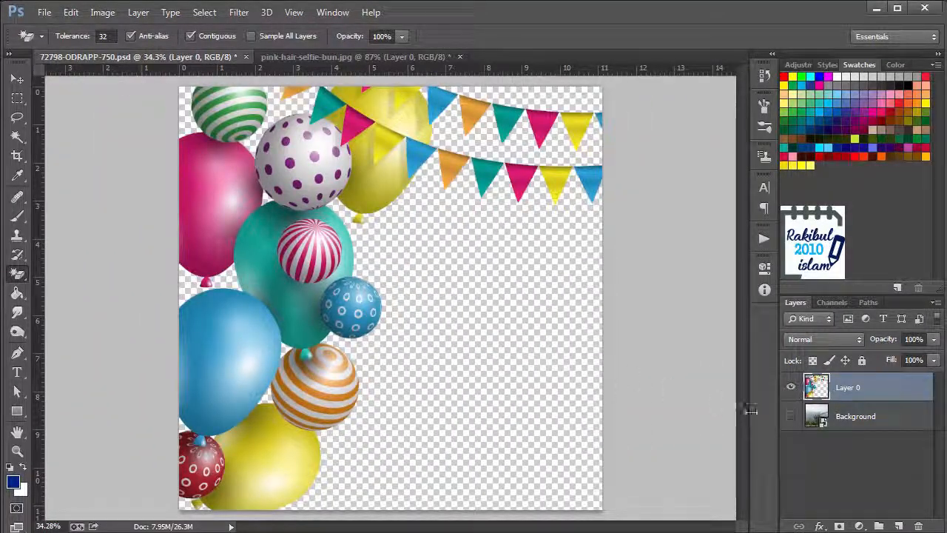
click(791, 417)
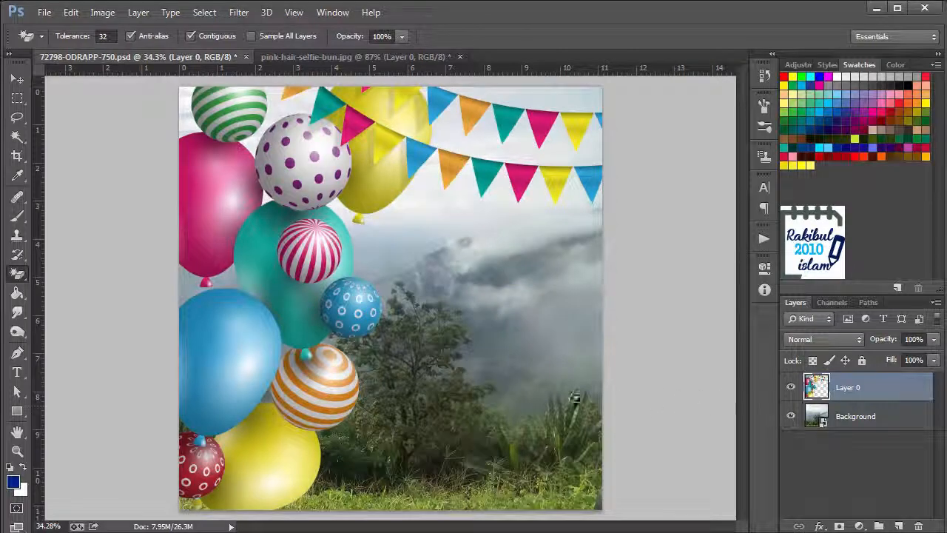
Inspect the bunting and the balloon edges against the landscape for leftover cyan
scroll(485, 401, up, 2)
drag(473, 138, 450, 366)
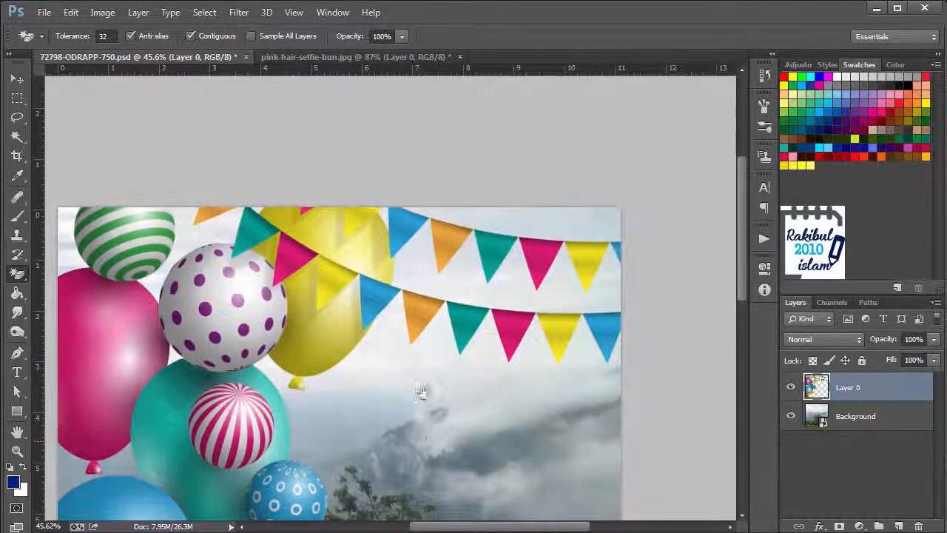
scroll(429, 348, down, 5)
scroll(440, 345, down, 2)
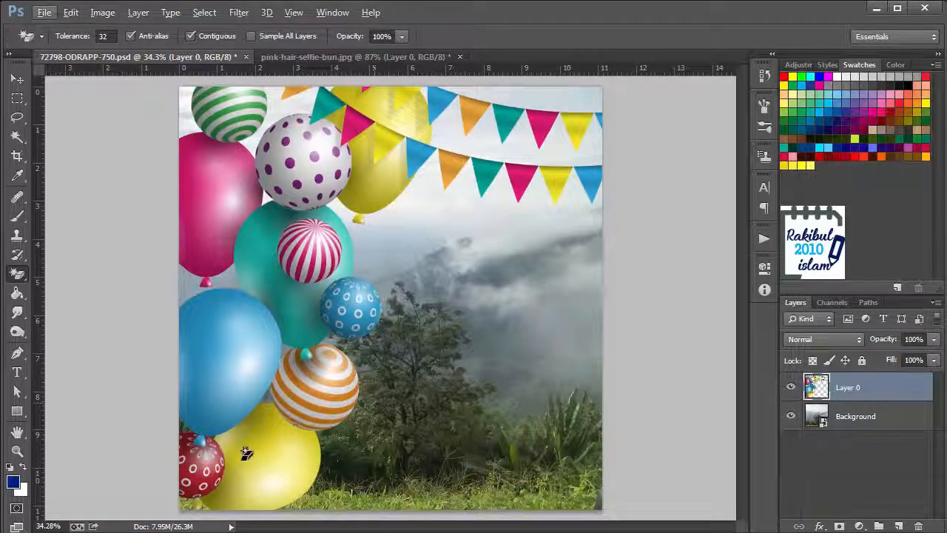
scroll(244, 452, up, 4)
scroll(244, 453, down, 2)
scroll(296, 303, up, 4)
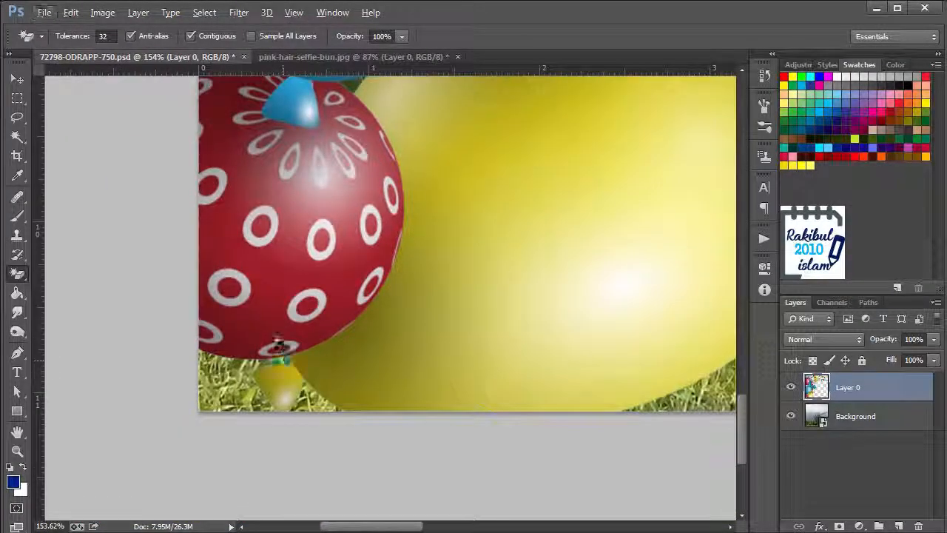
scroll(391, 397, down, 4)
scroll(404, 399, down, 3)
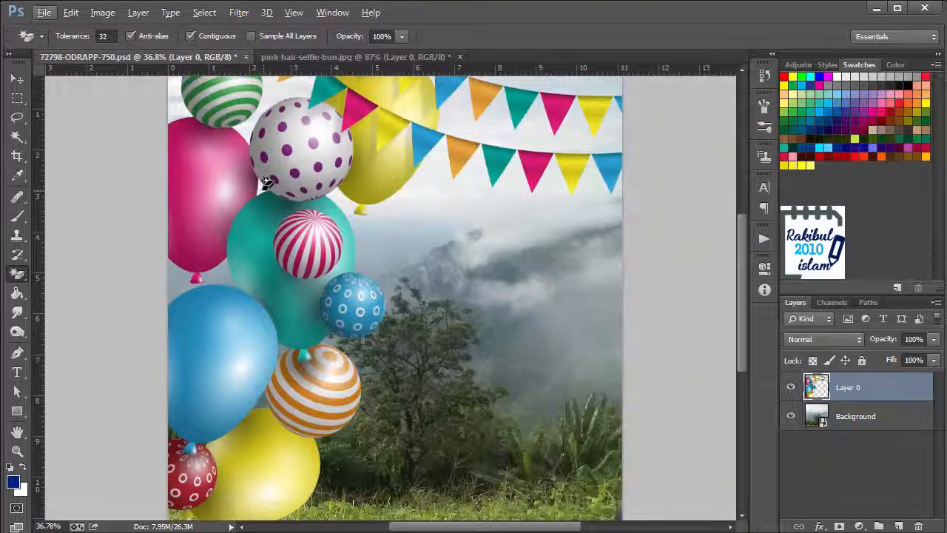
Switch to pink-hair-selfie-bun.jpg and erase the pale background around the hair on Layer 0 with the Magic Eraser
click(293, 59)
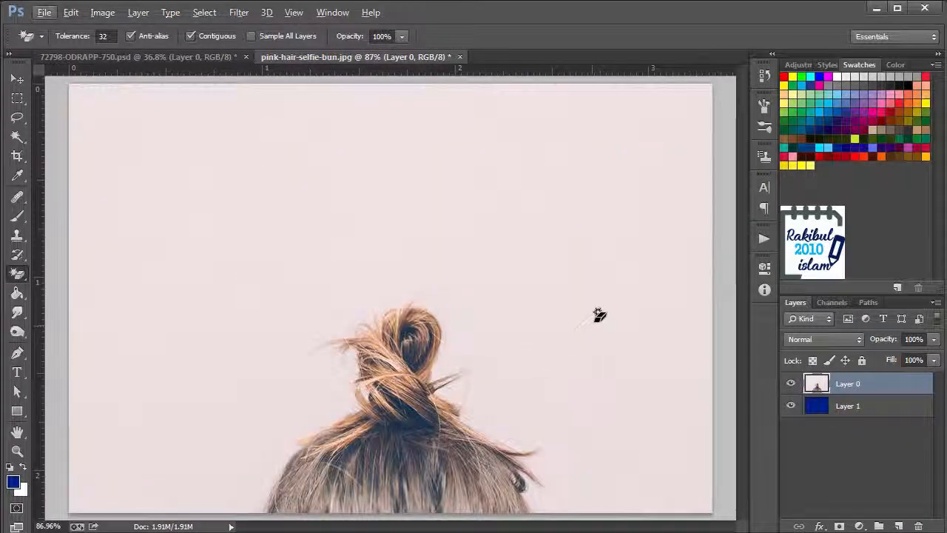
click(596, 316)
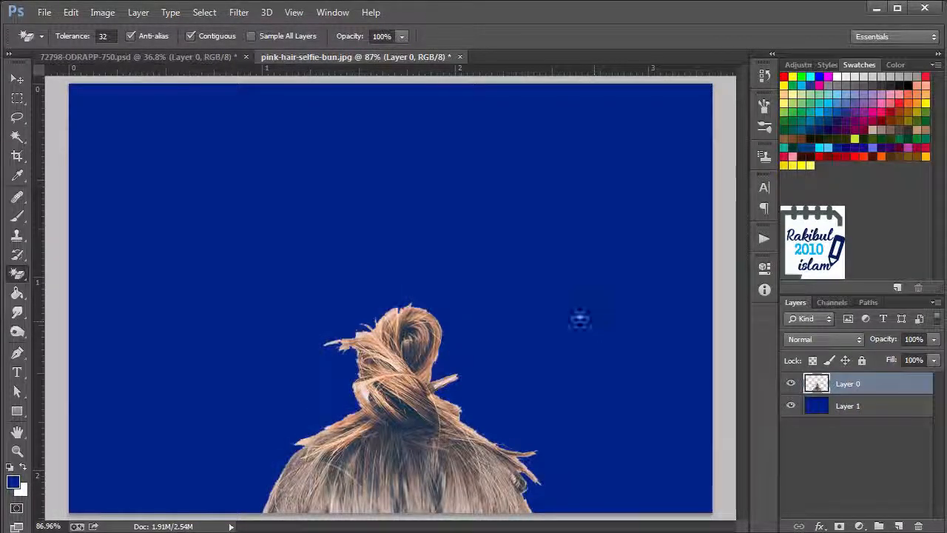
Inspect the cut-out edges of the bun, the loose strands and the head against the blue layer
scroll(440, 410, up, 5)
scroll(440, 411, up, 4)
drag(228, 430, 321, 356)
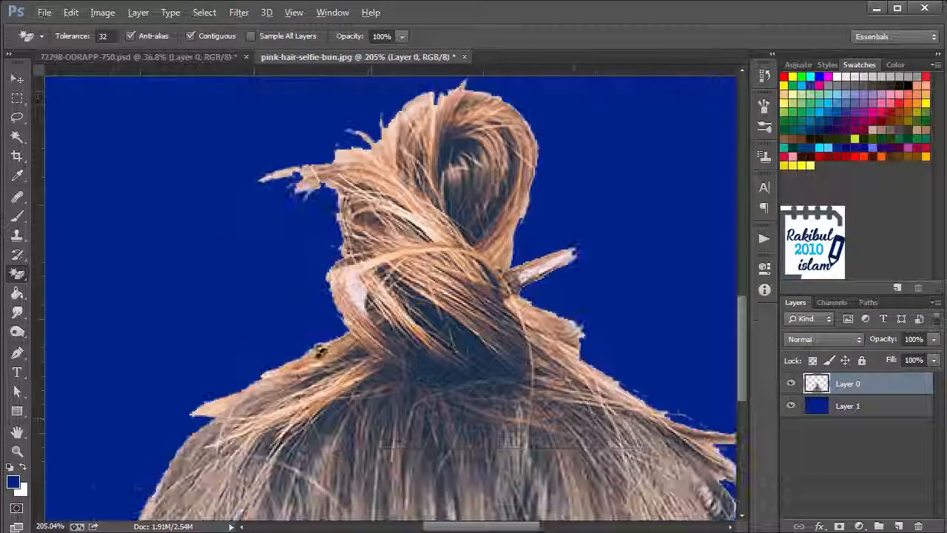
drag(229, 390, 297, 293)
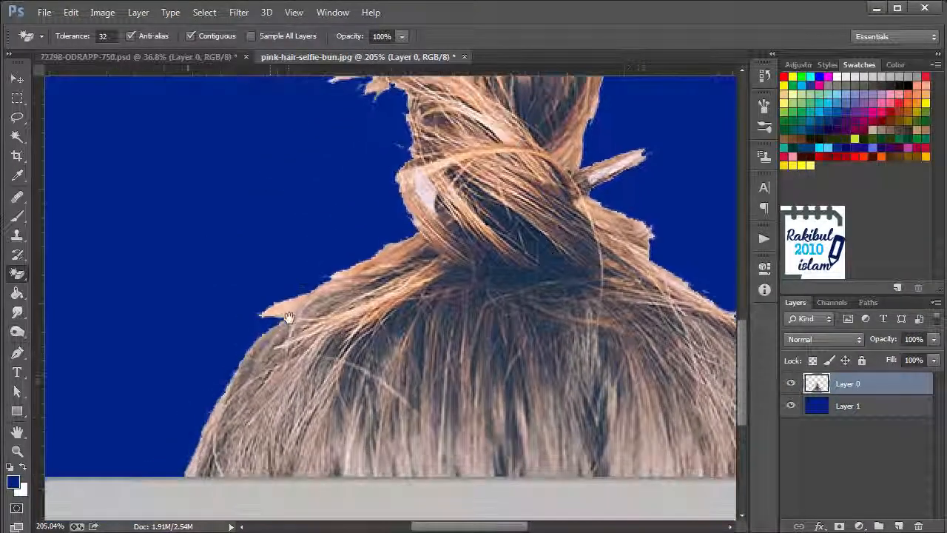
drag(380, 332, 359, 366)
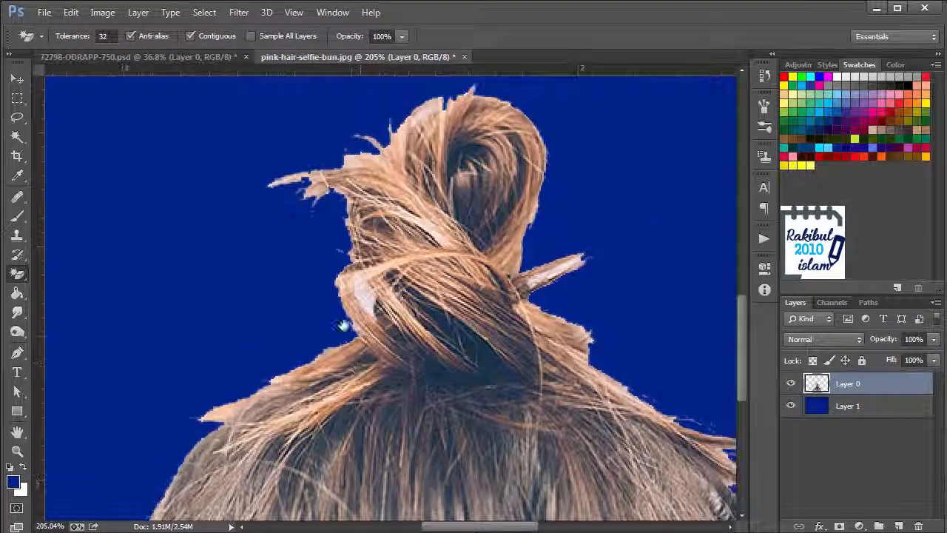
drag(466, 184, 372, 292)
scroll(485, 421, down, 4)
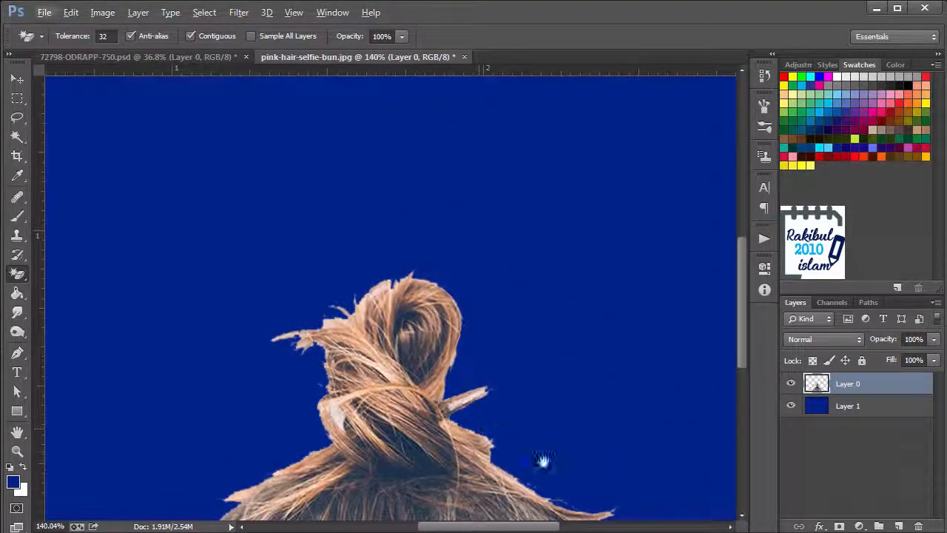
drag(543, 463, 404, 323)
scroll(404, 323, down, 5)
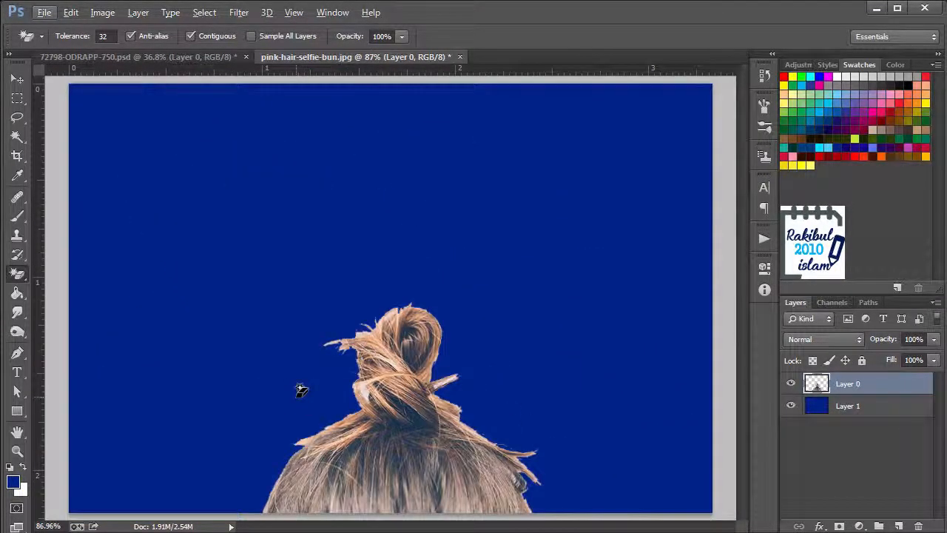